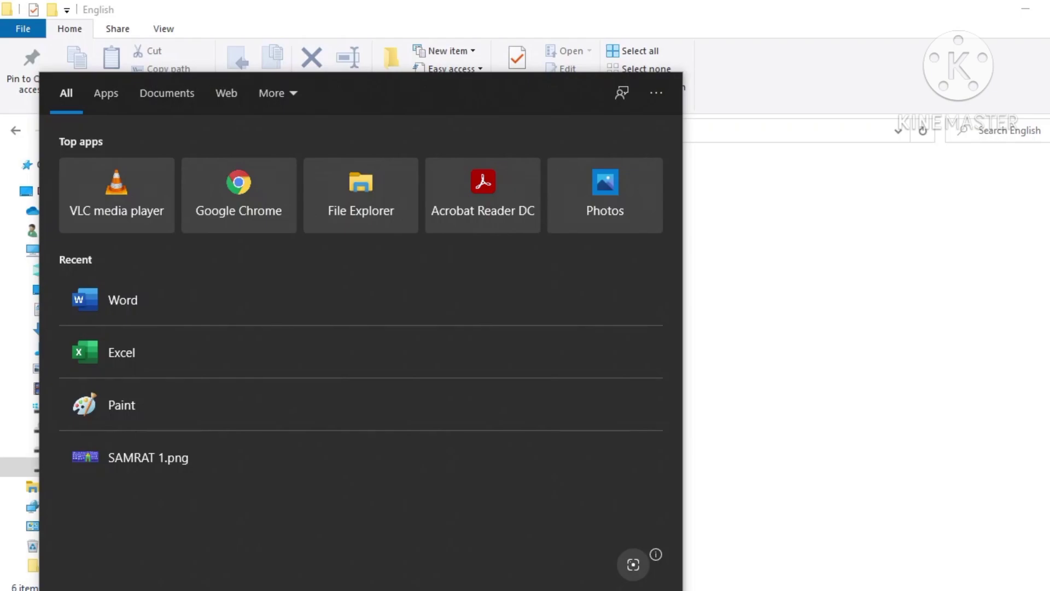
Launch Excel by running the excel command and create a blank workbook.
key("super+r")
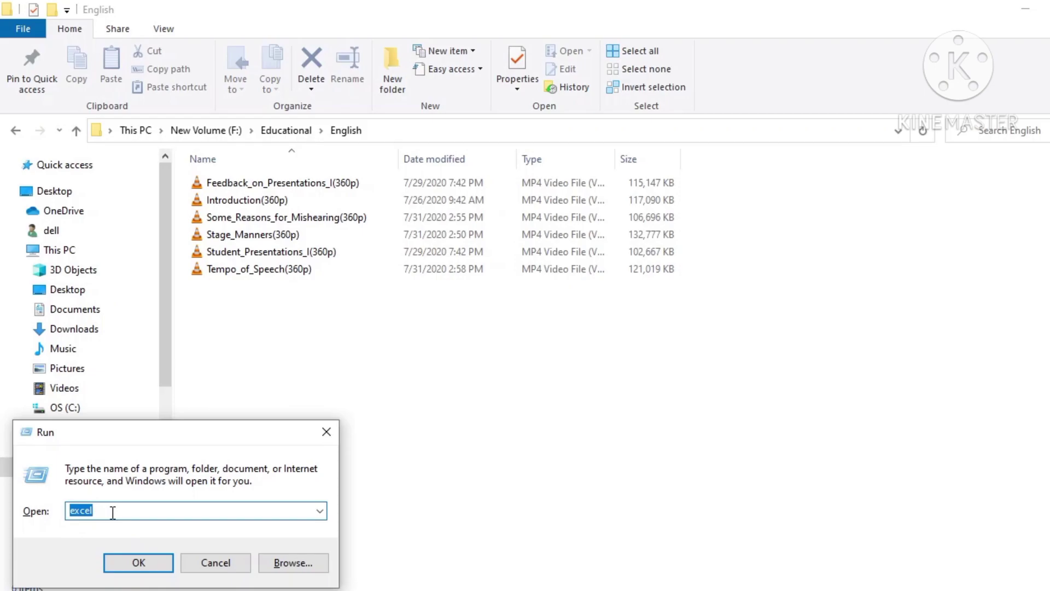
left_click(133, 567)
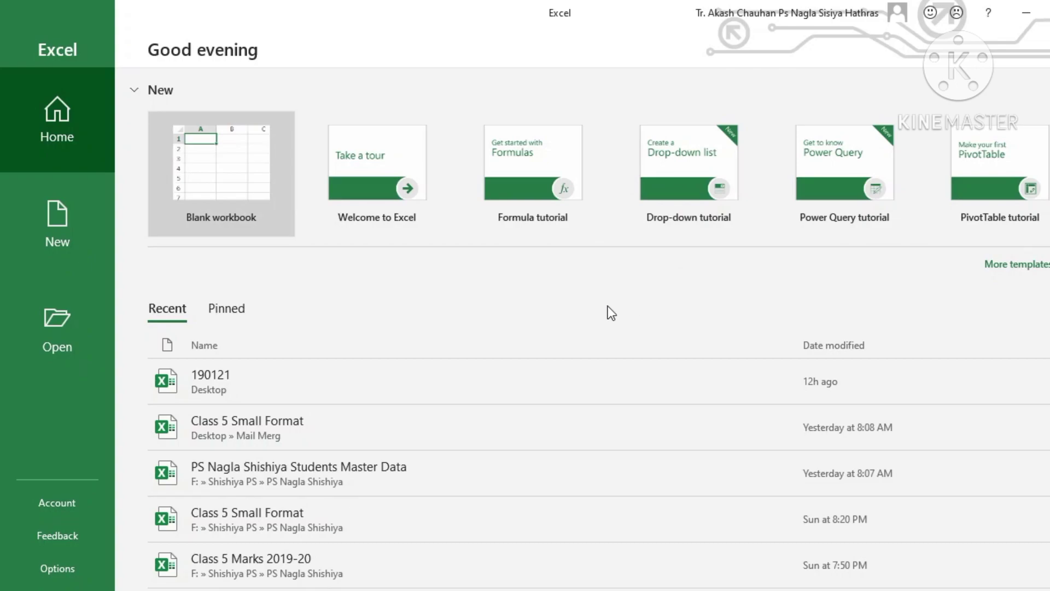
left_click(245, 194)
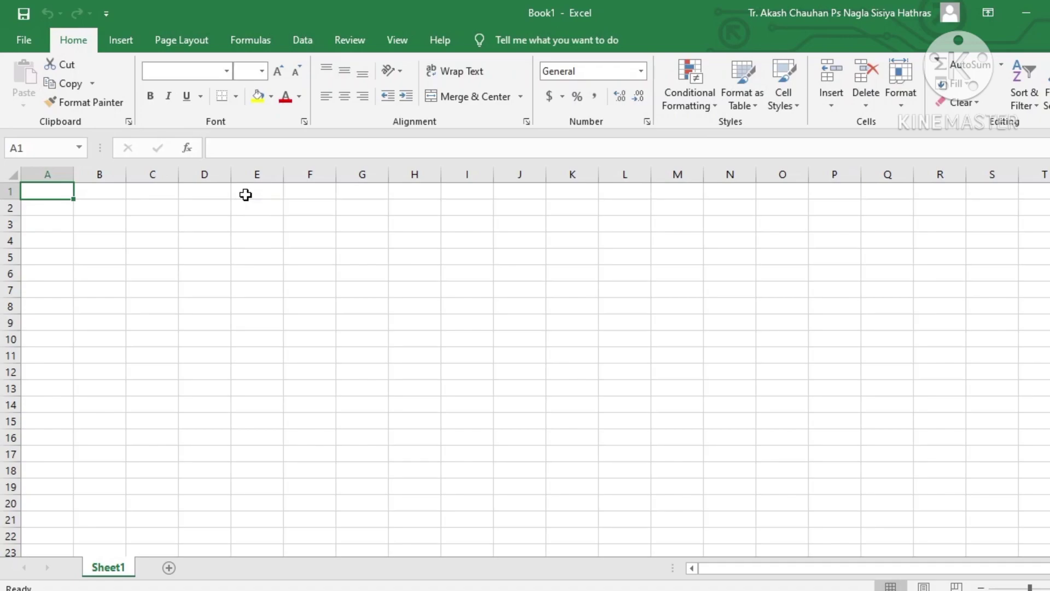
Select cell C2 in the empty worksheet and magnify the sheet for readability.
left_click(245, 195)
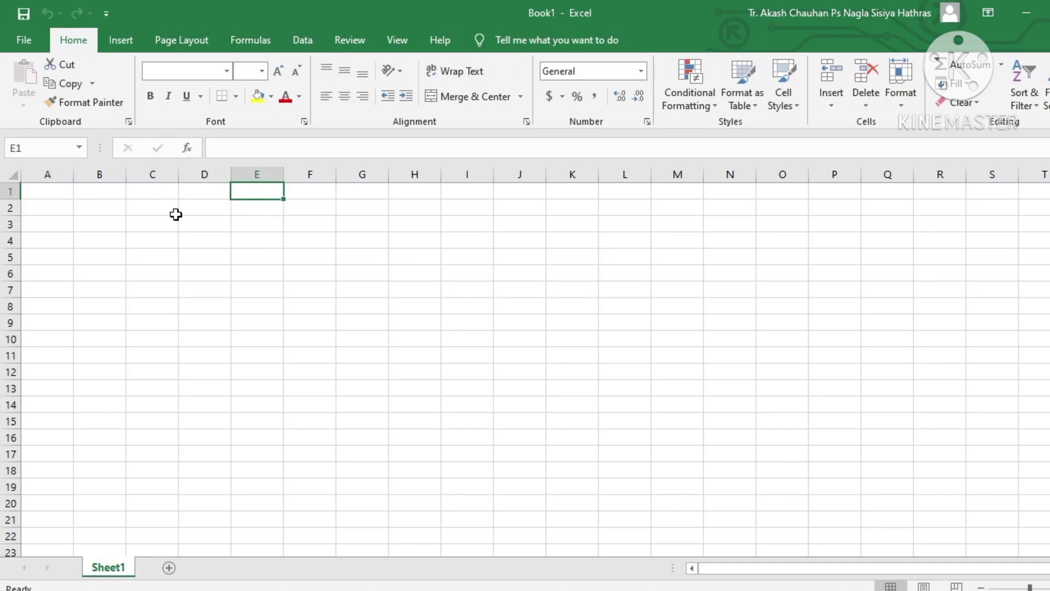
left_click(174, 212)
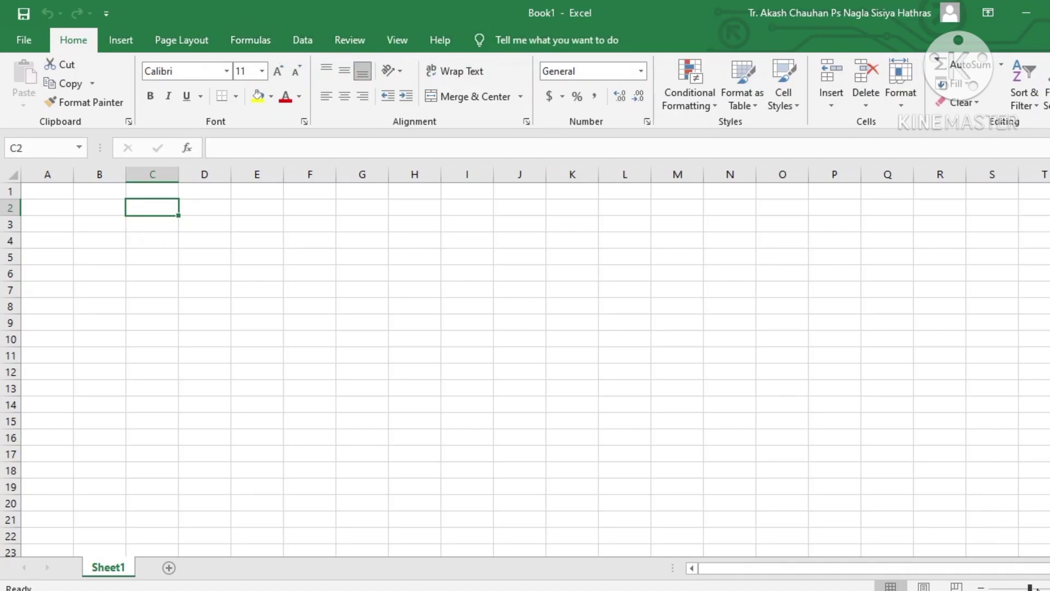
left_click_drag(1036, 586, 1038, 586)
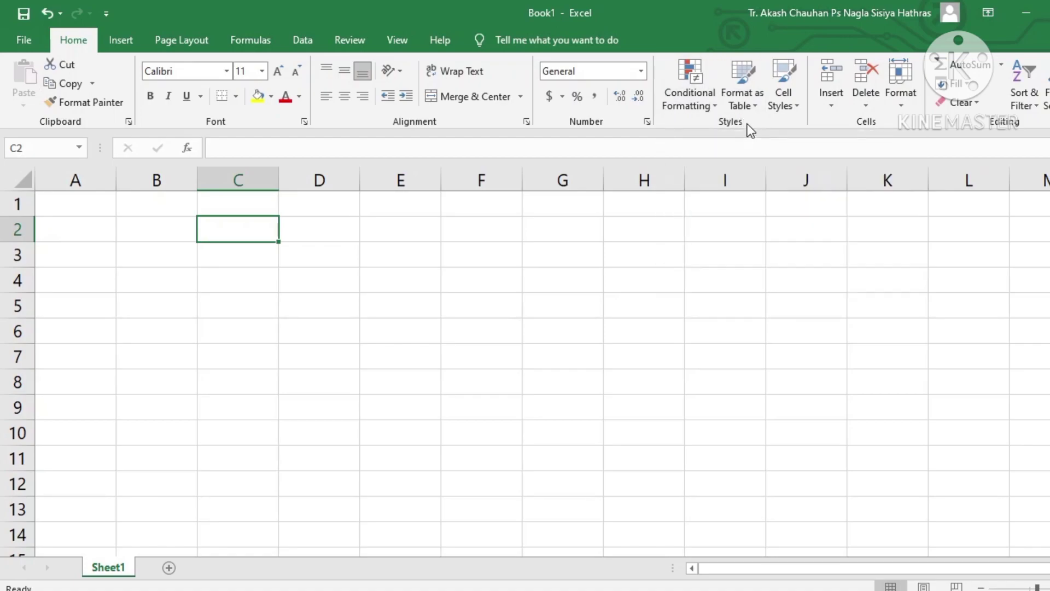
Add two more worksheets to the workbook after Sheet1.
left_click(141, 39)
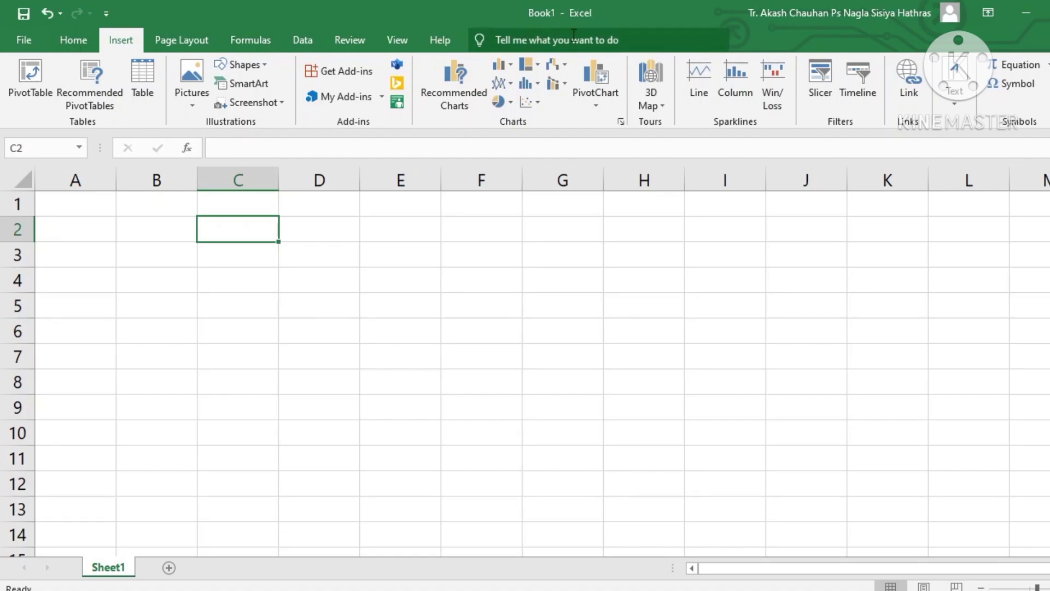
left_click(169, 569)
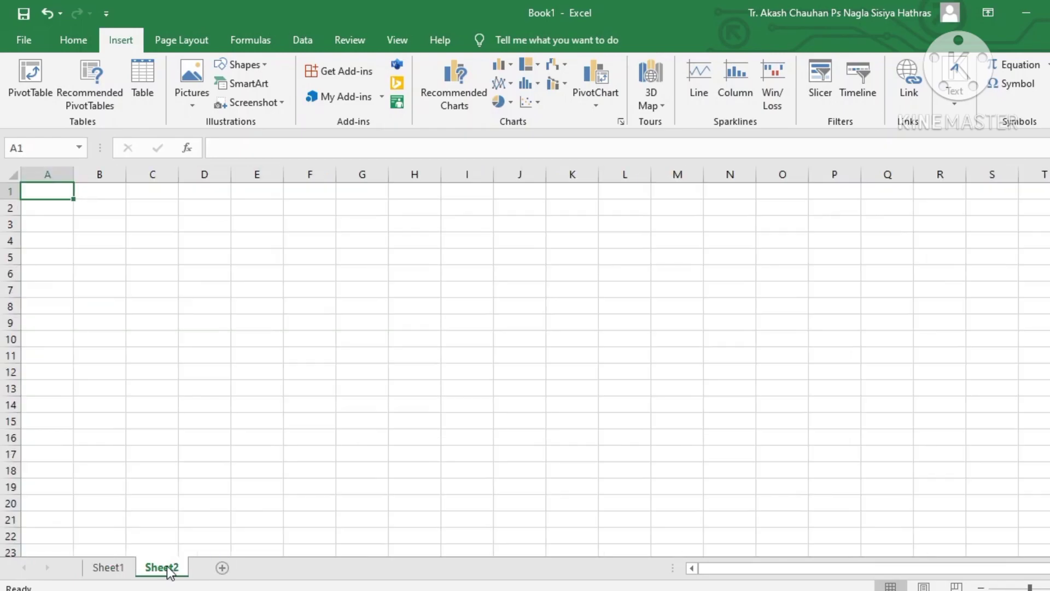
left_click(121, 567)
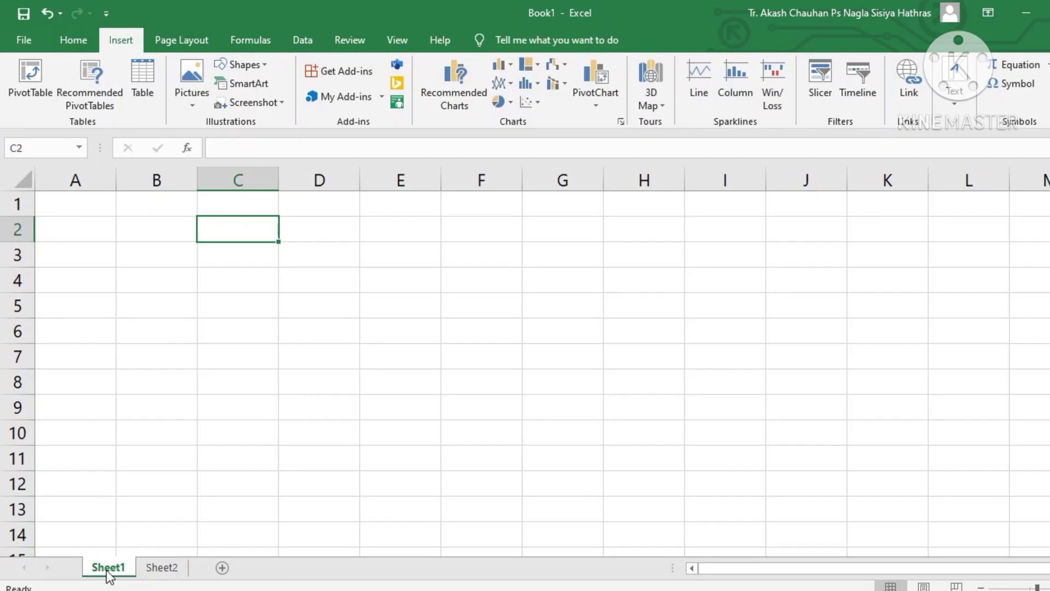
left_click(155, 570)
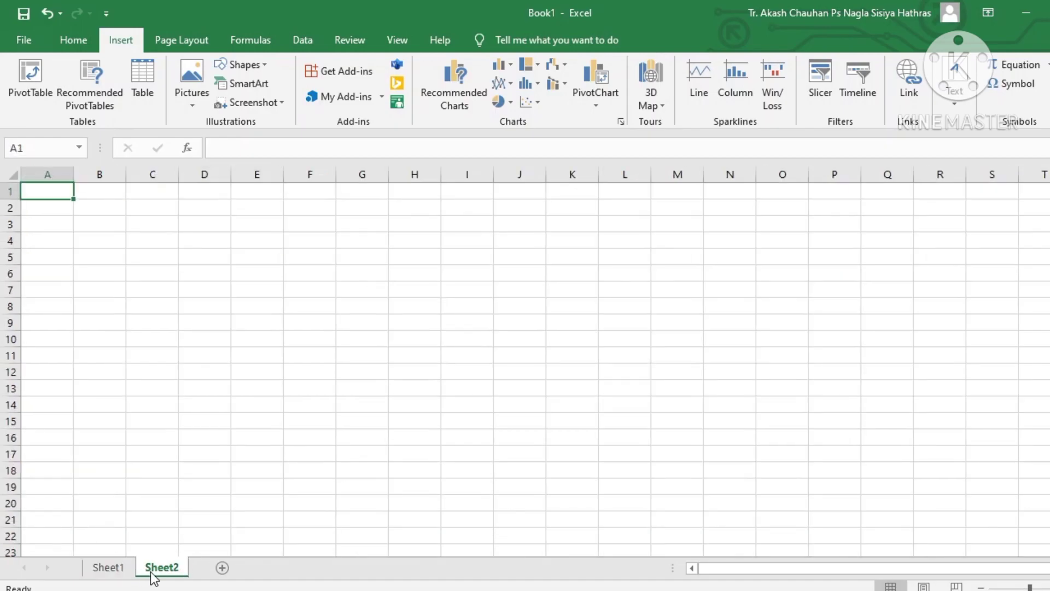
left_click(223, 567)
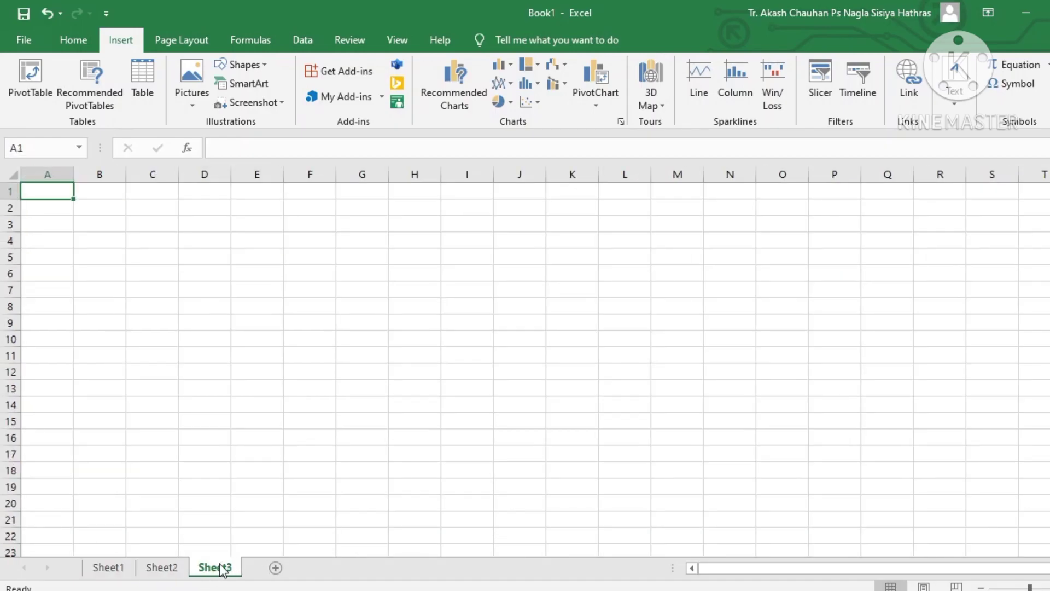
Rename the worksheet Sheet1 as A.
left_click(108, 568)
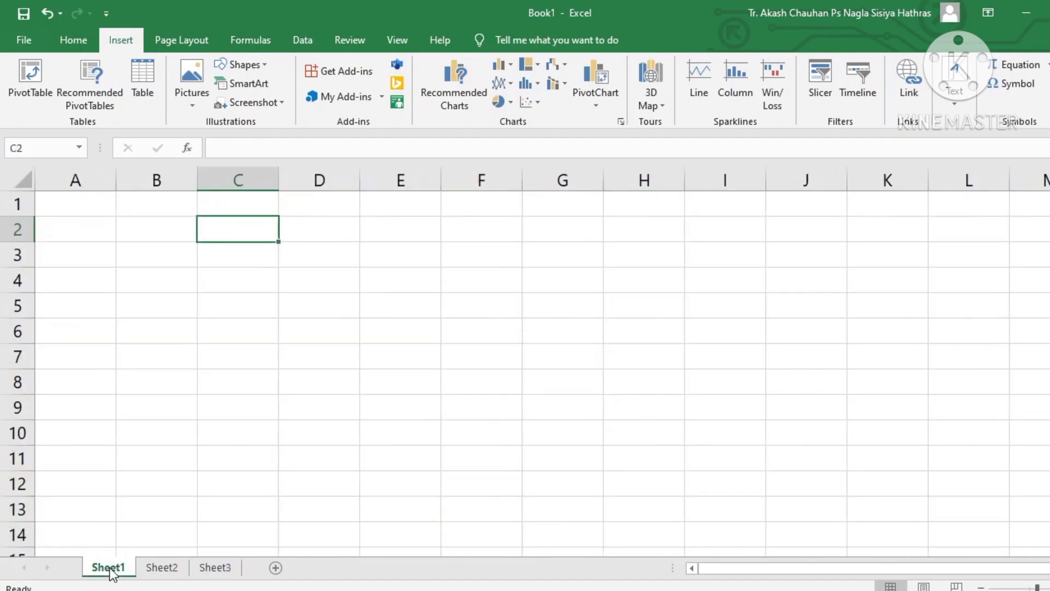
right_click(109, 568)
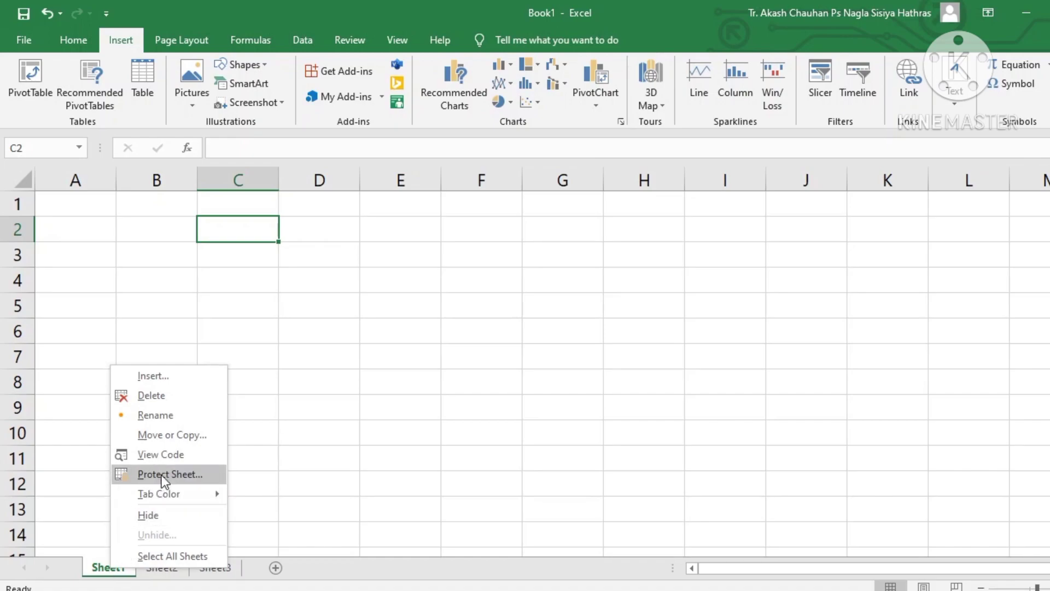
left_click(162, 417)
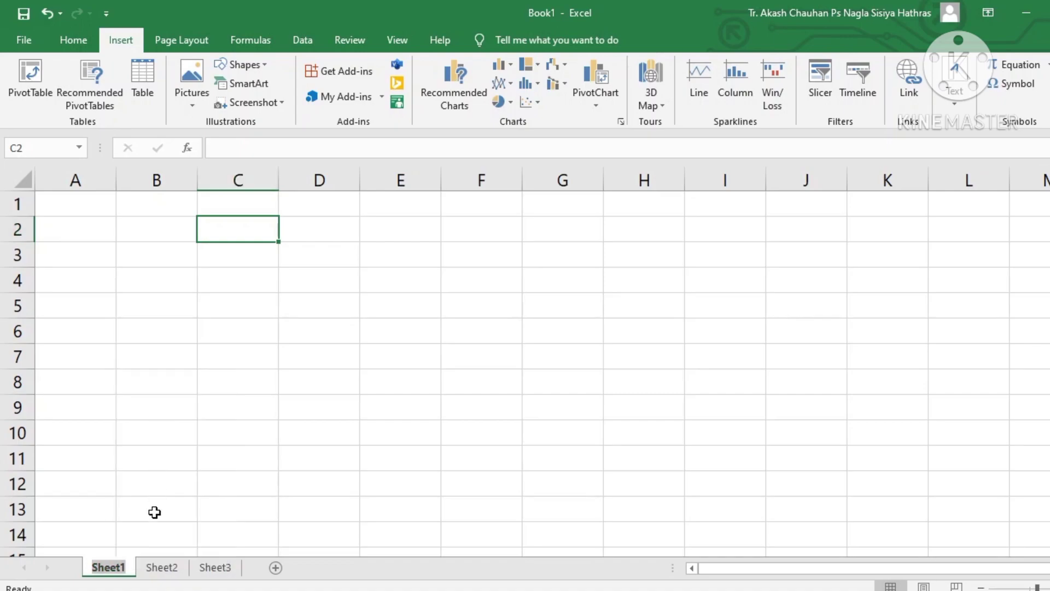
type("a")
key("BackSpace")
type("A")
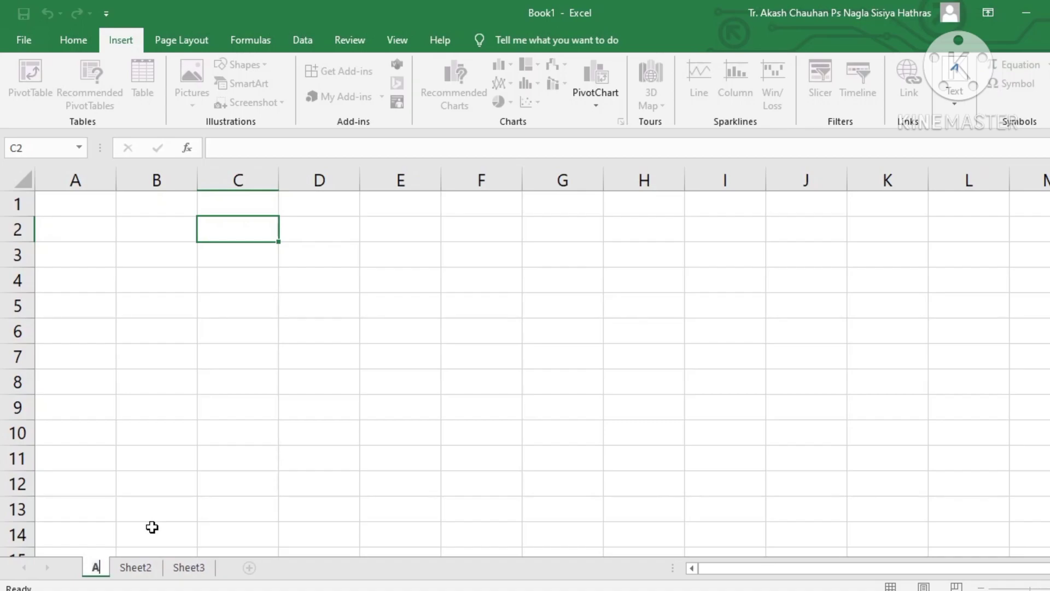
Rename the worksheet Sheet2 as B.
left_click(146, 569)
right_click(147, 569)
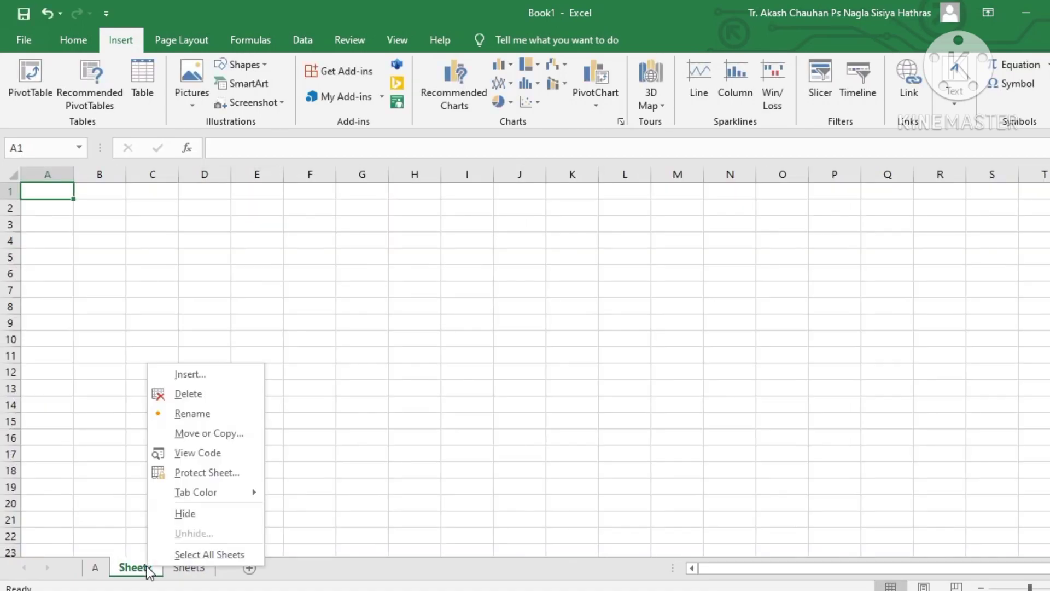
left_click(194, 415)
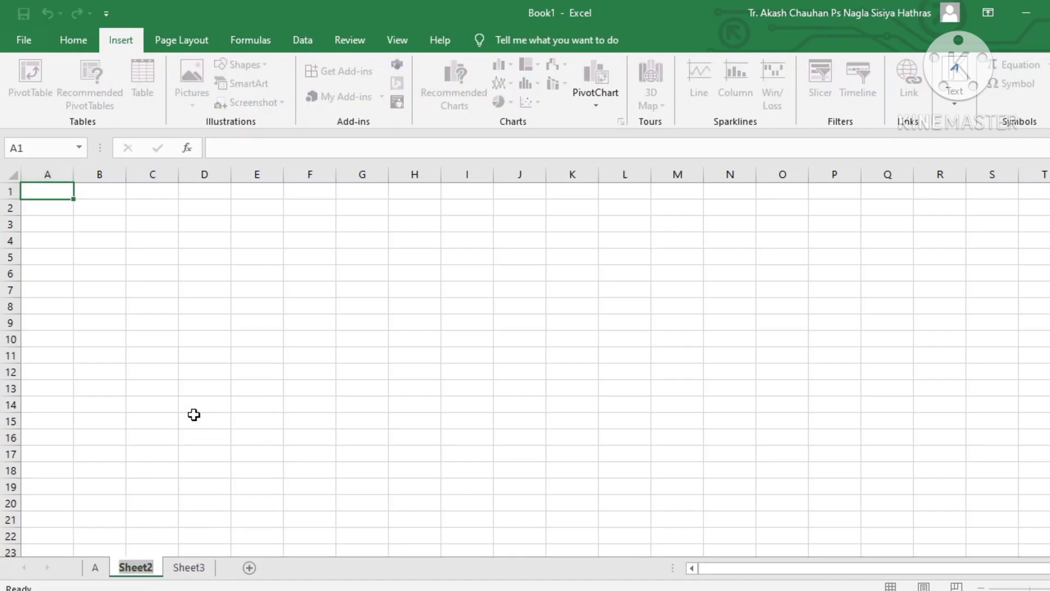
type("B")
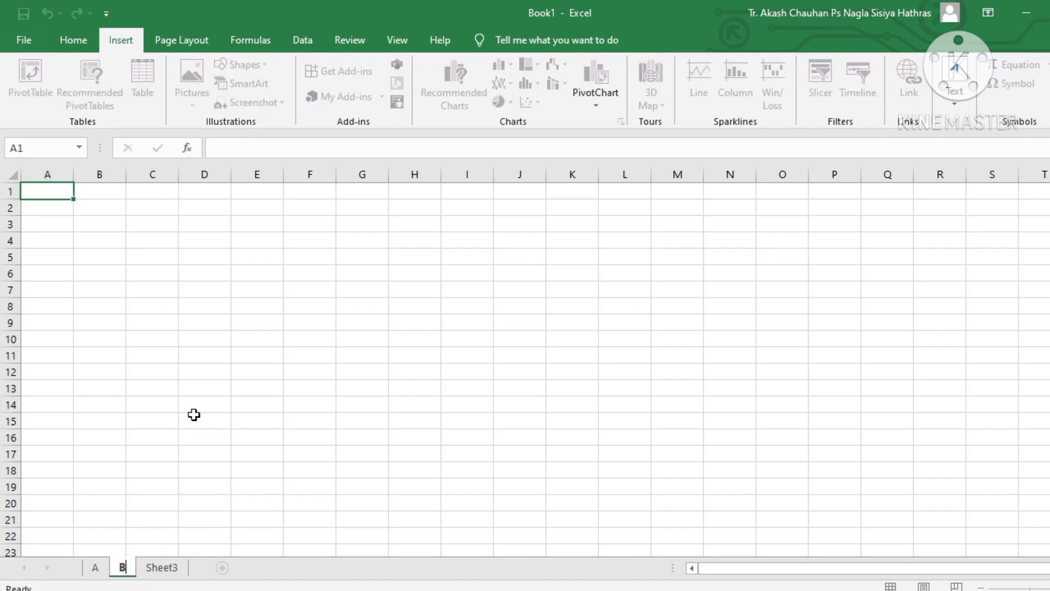
Rename the worksheet Sheet3 as C and return to worksheet A.
left_click(170, 568)
right_click(170, 569)
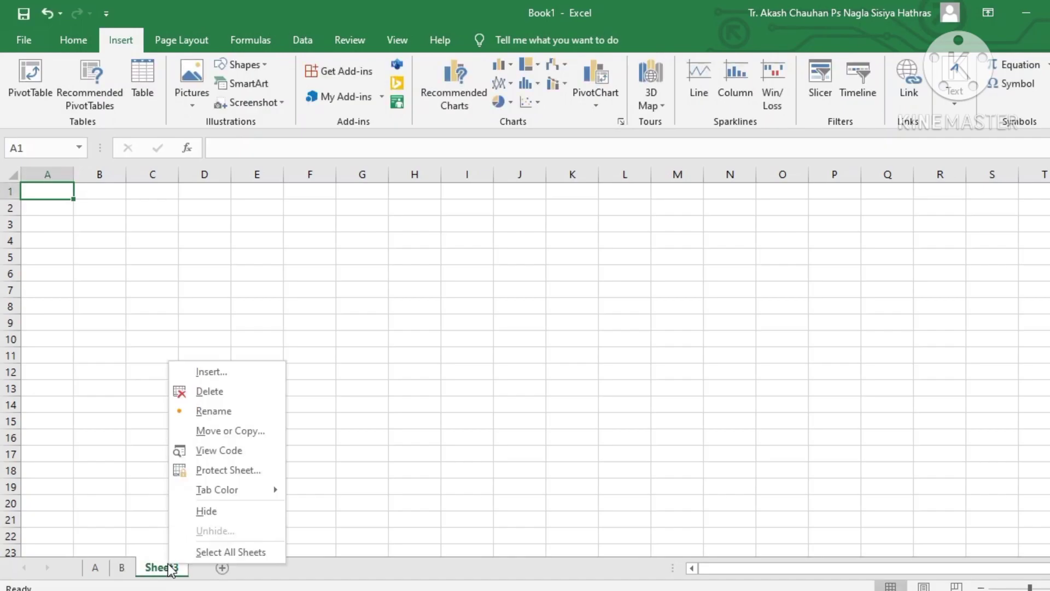
left_click(214, 411)
type("C")
key("Return")
left_click(189, 406)
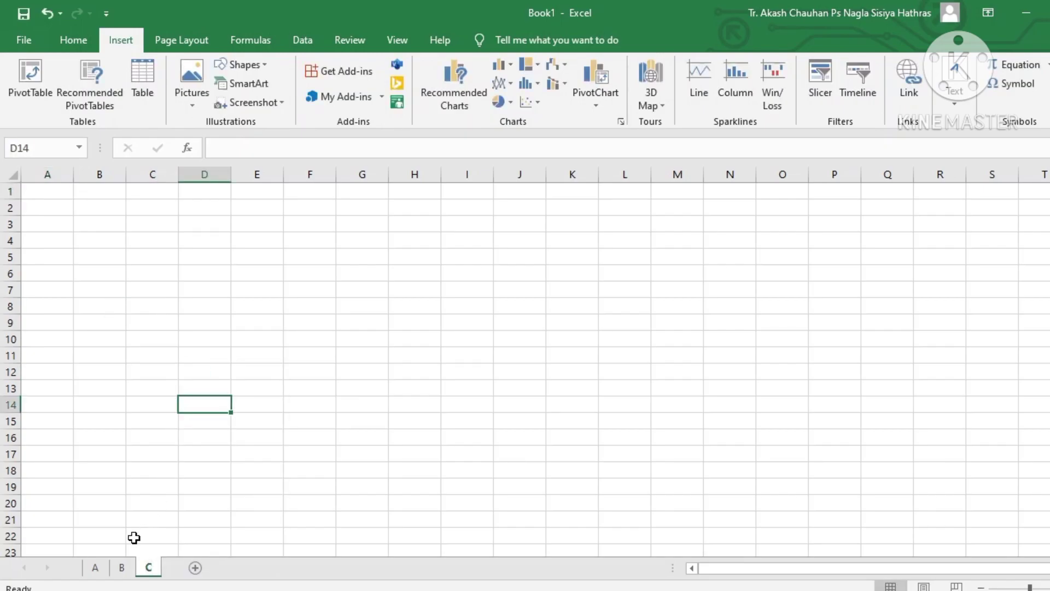
left_click(97, 566)
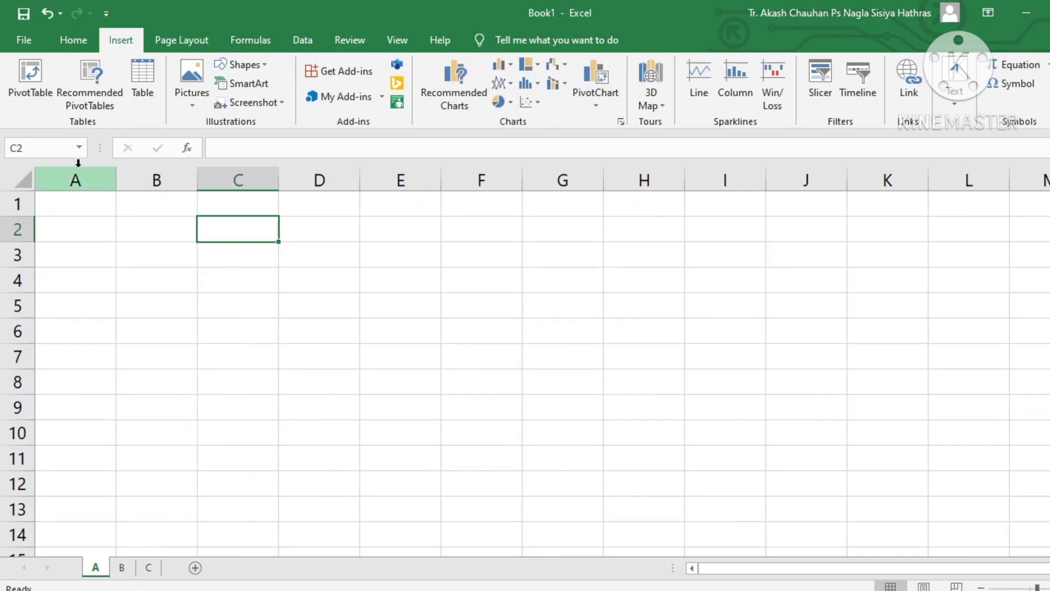
Enter the text CELL in cell C3 of worksheet A.
left_click(60, 154)
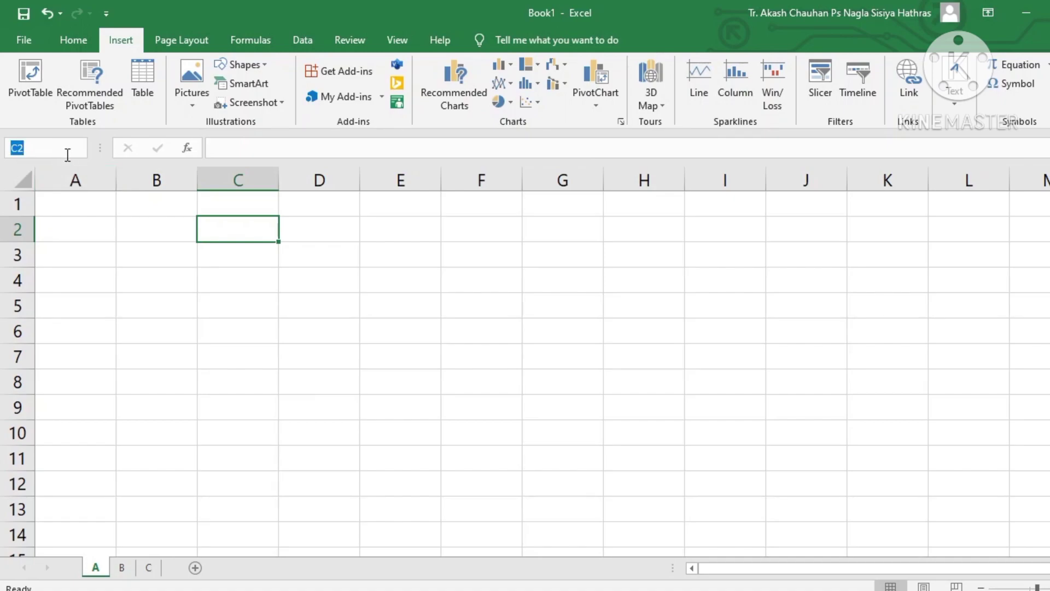
left_click(229, 264)
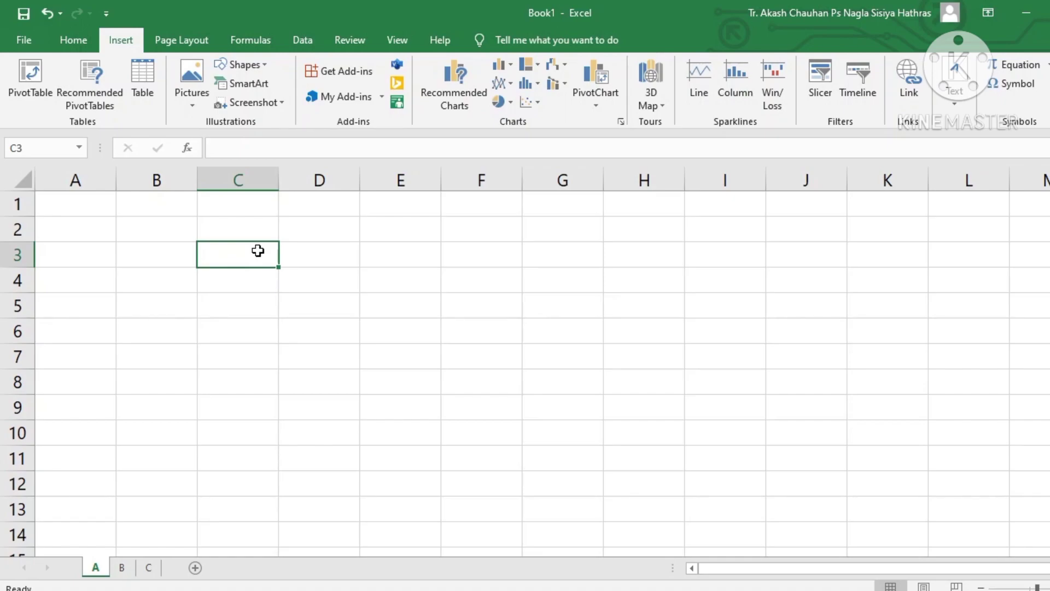
type("CELL")
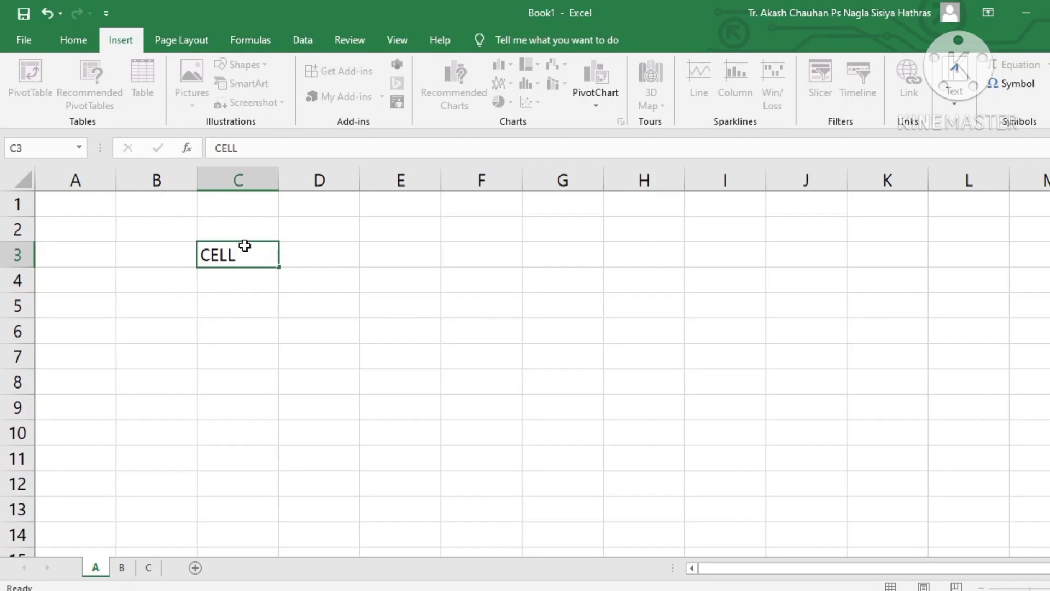
key("Return")
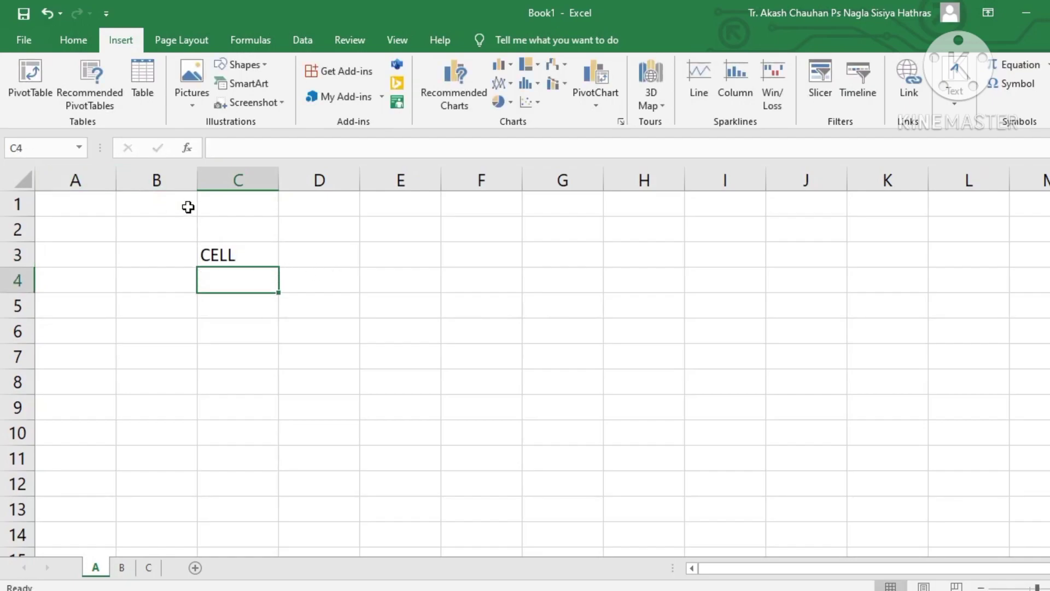
Select cells C3, E3, F2, D2 and C4 in turn to compare their addresses and contents.
left_click(226, 252)
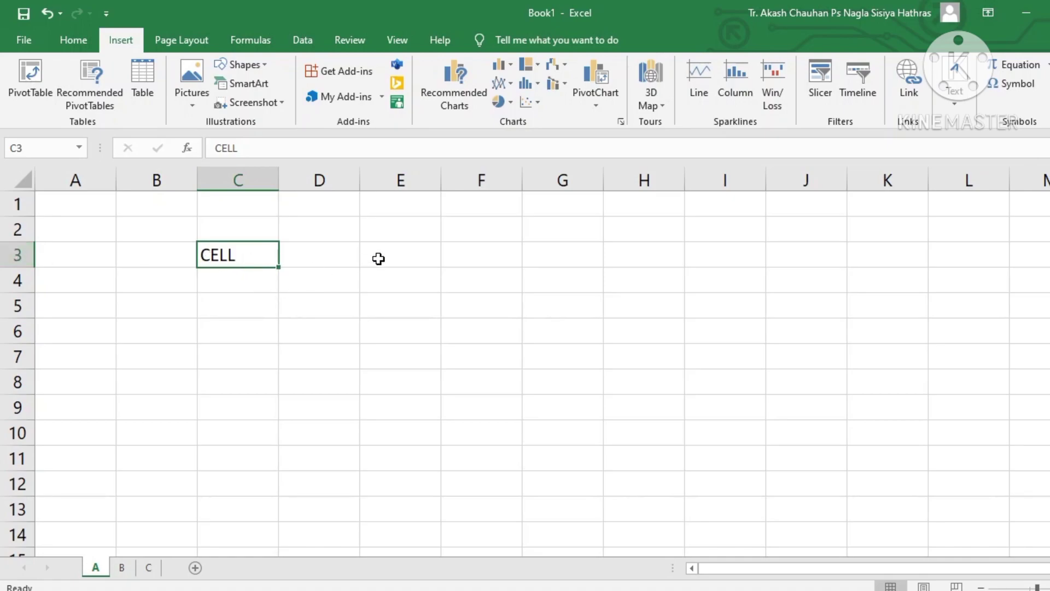
left_click(417, 246)
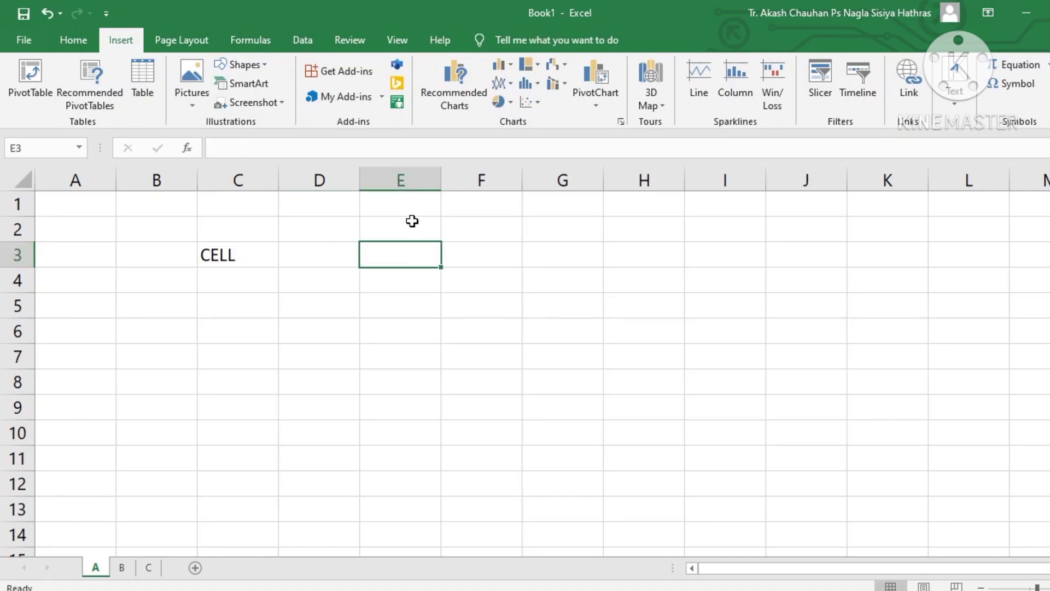
left_click(485, 224)
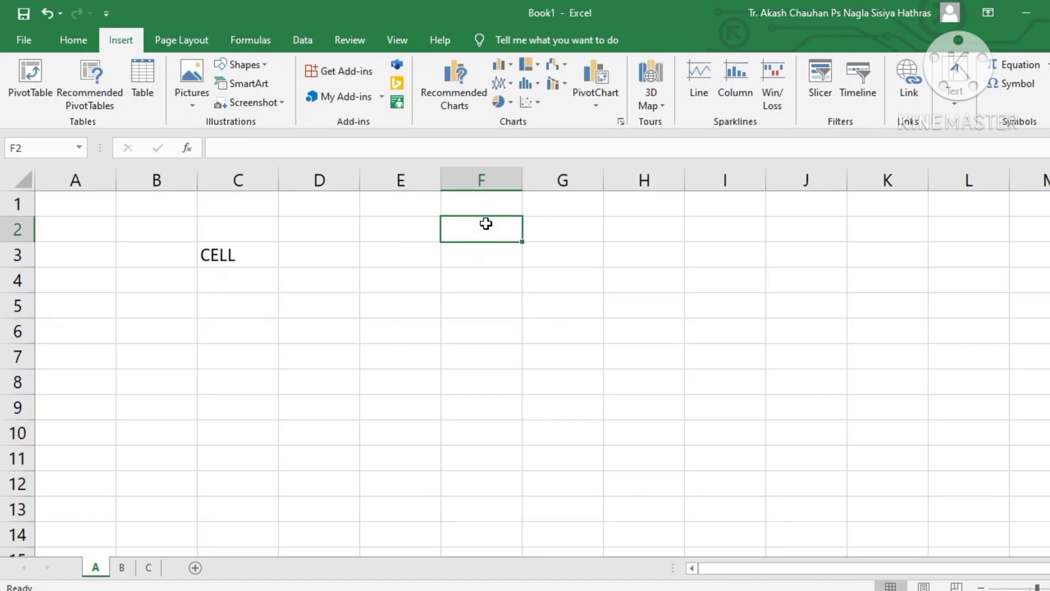
left_click(320, 234)
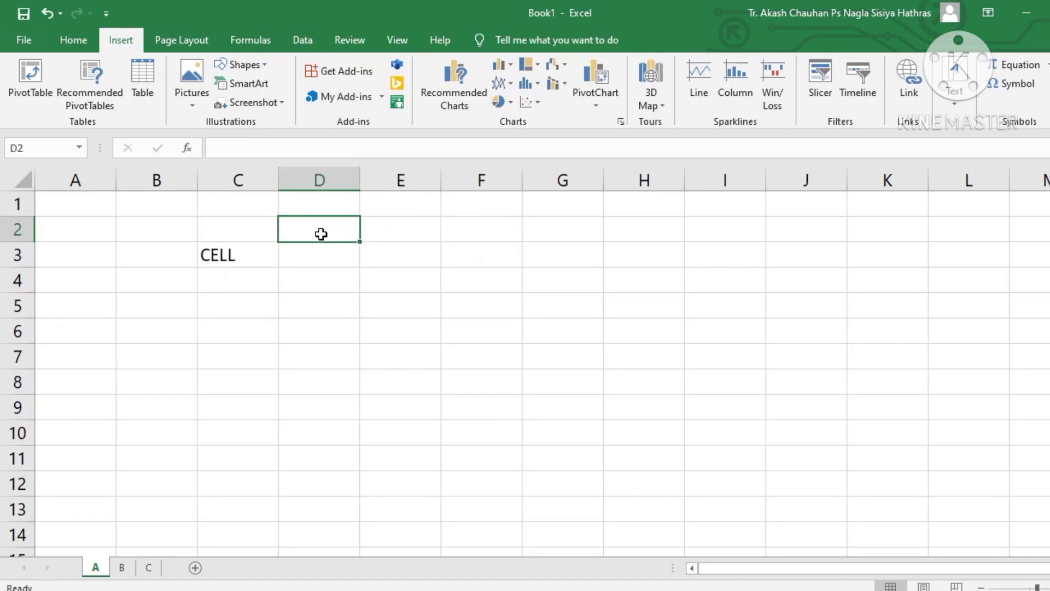
left_click(244, 268)
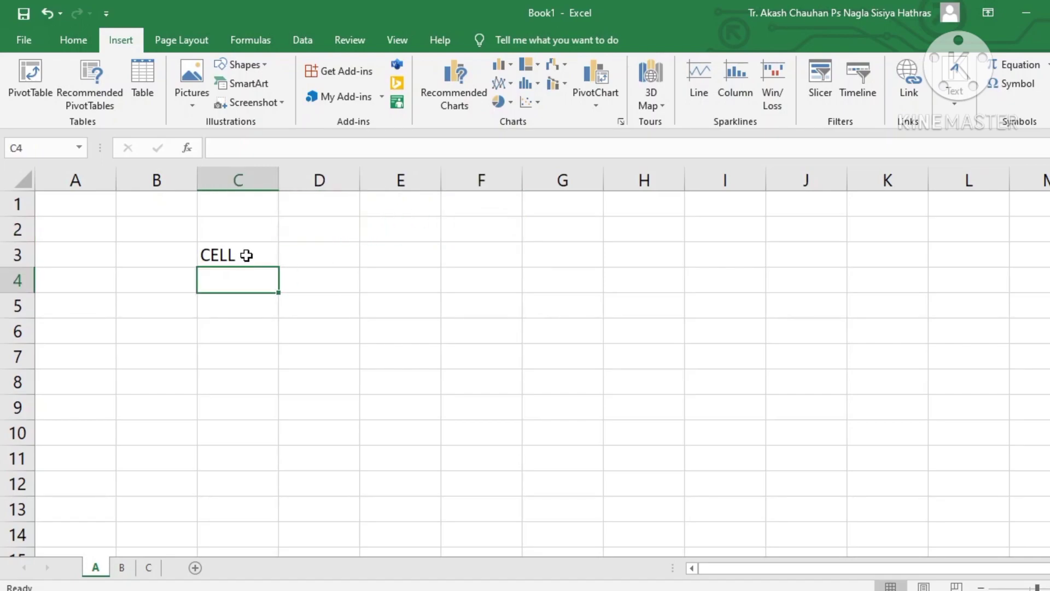
Replace the text in cell C3 with the formula =60+30 and reselect the cell to inspect its formula.
left_click(247, 255)
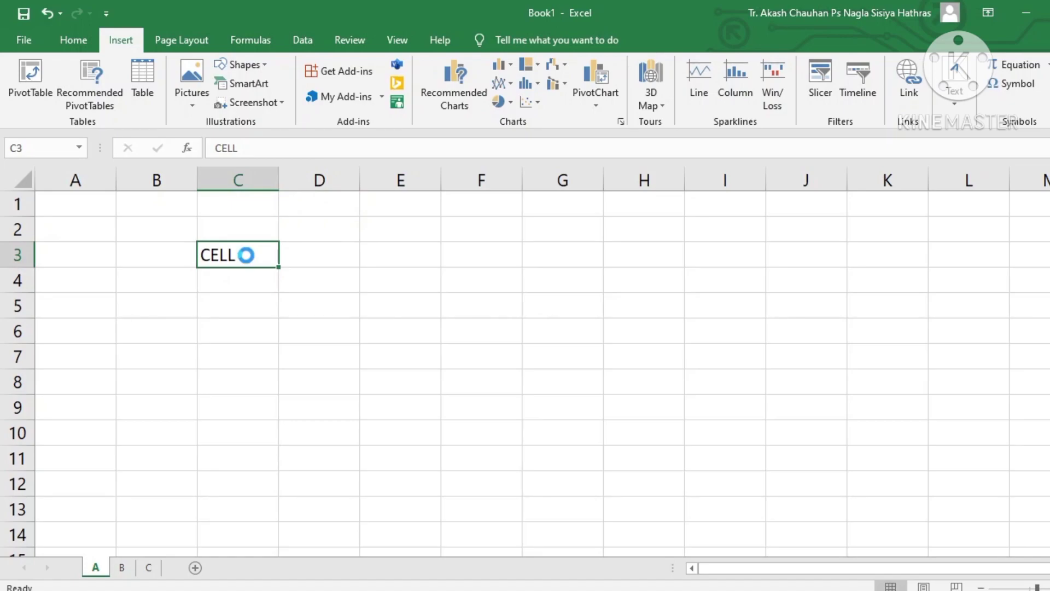
key("Delete")
double_click(235, 254)
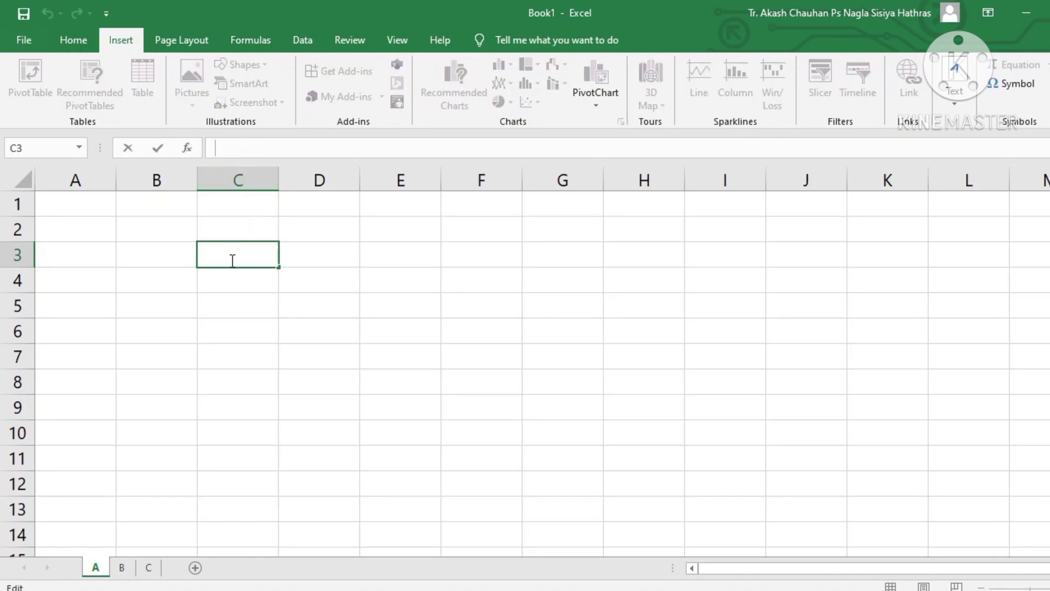
type("=")
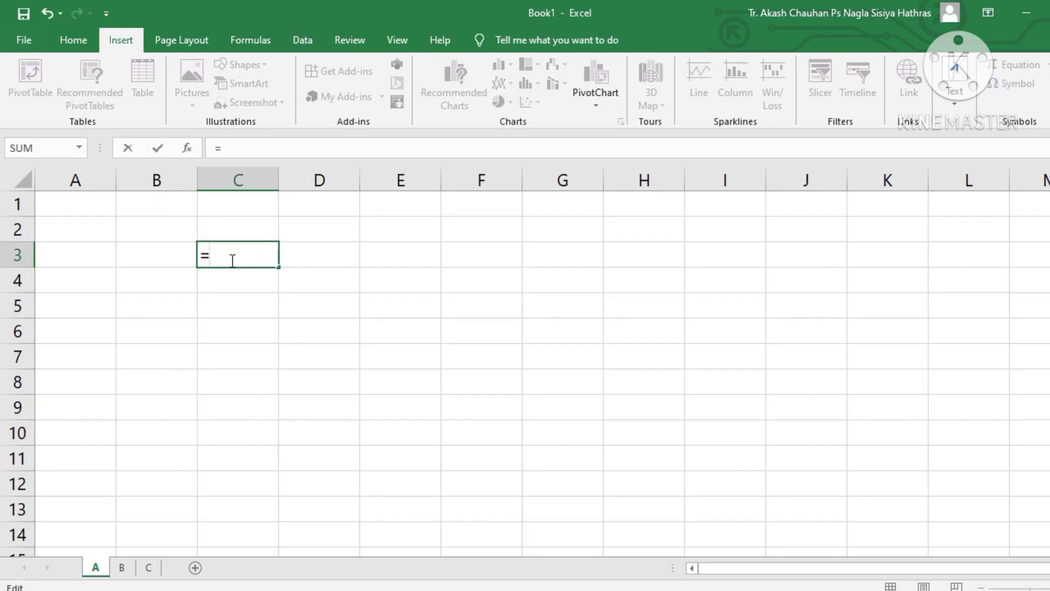
type("60+30")
key("Return")
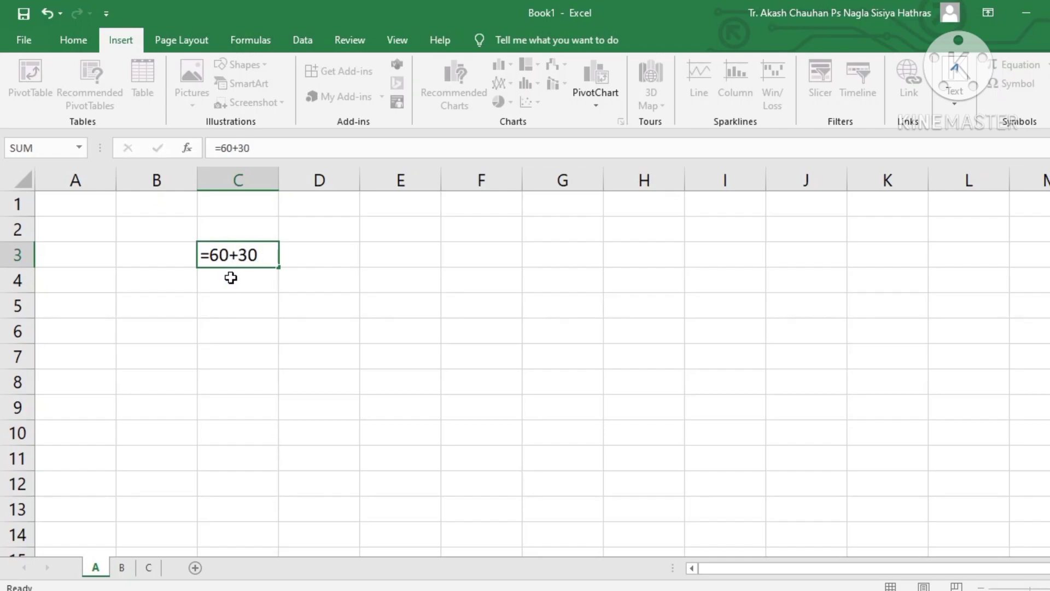
left_click(253, 258)
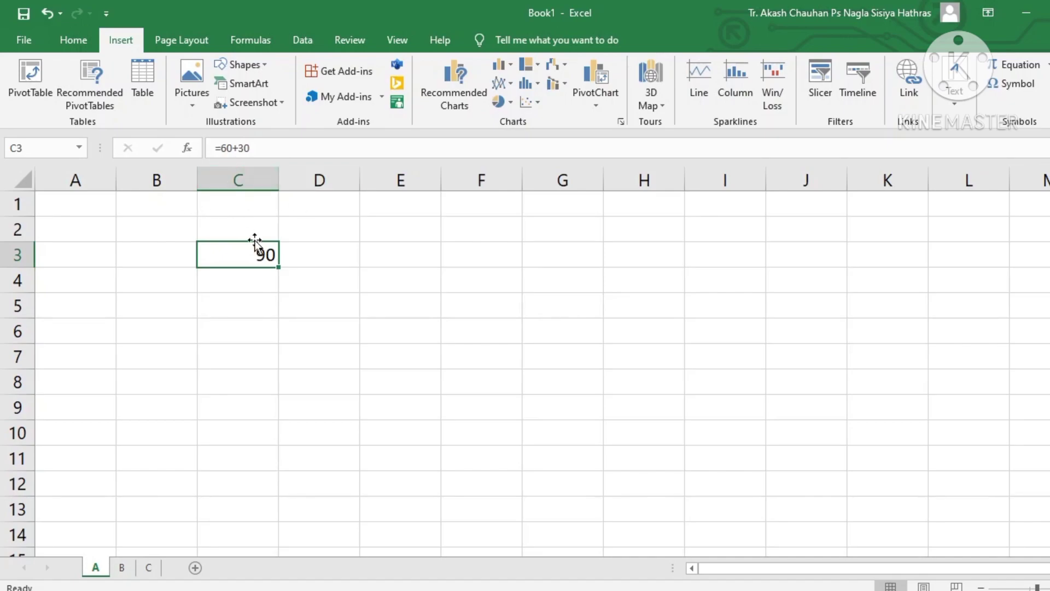
Enter 140 in cell C4, AXIS in cell C5 and a person's first name in cell C6.
left_click(245, 304)
left_click(240, 261)
left_click(243, 284)
type("140")
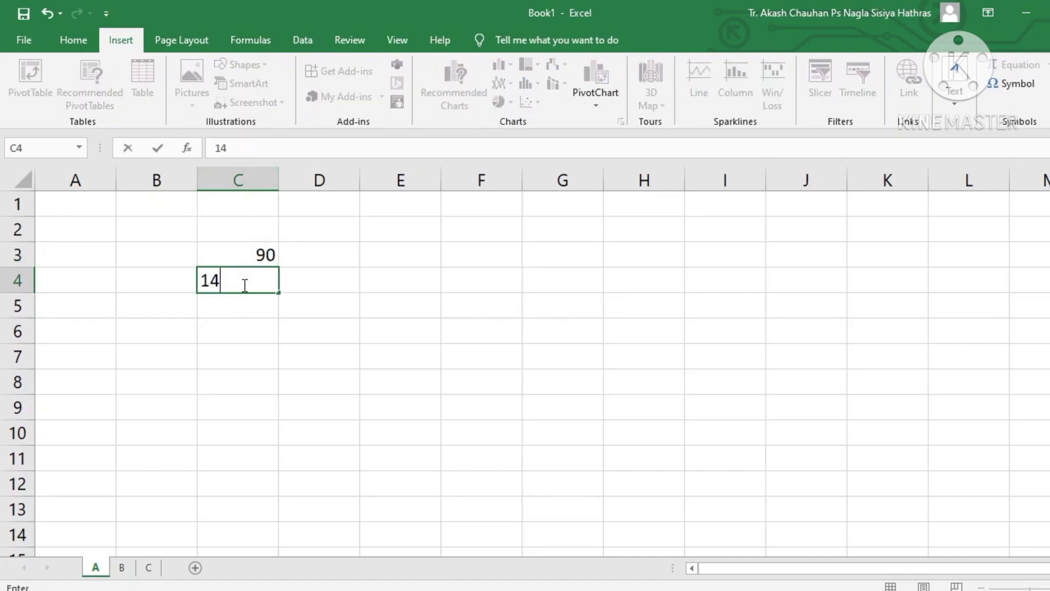
key("Return")
key("Left")
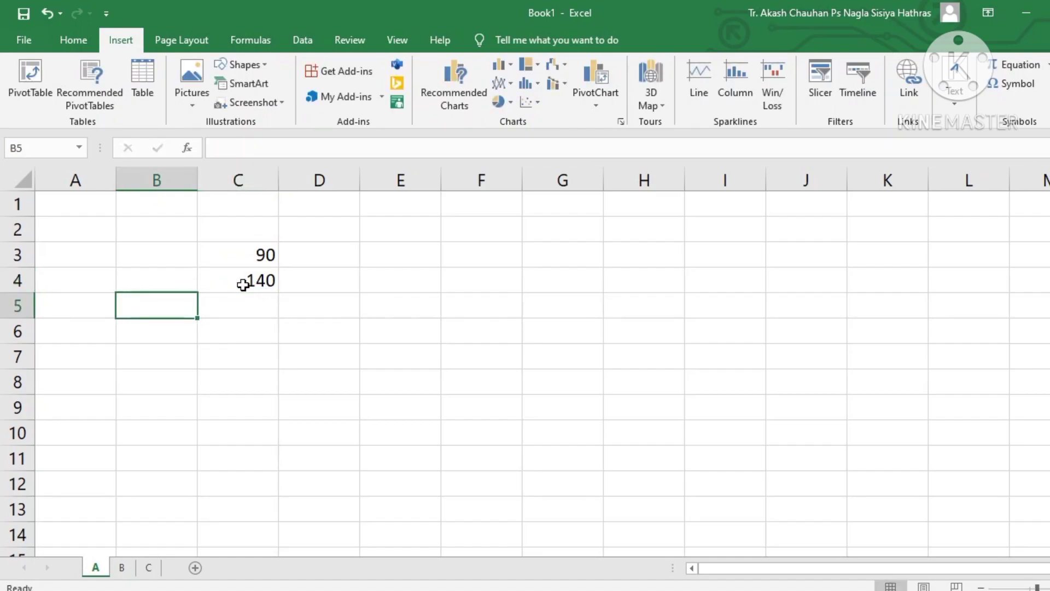
key("Right")
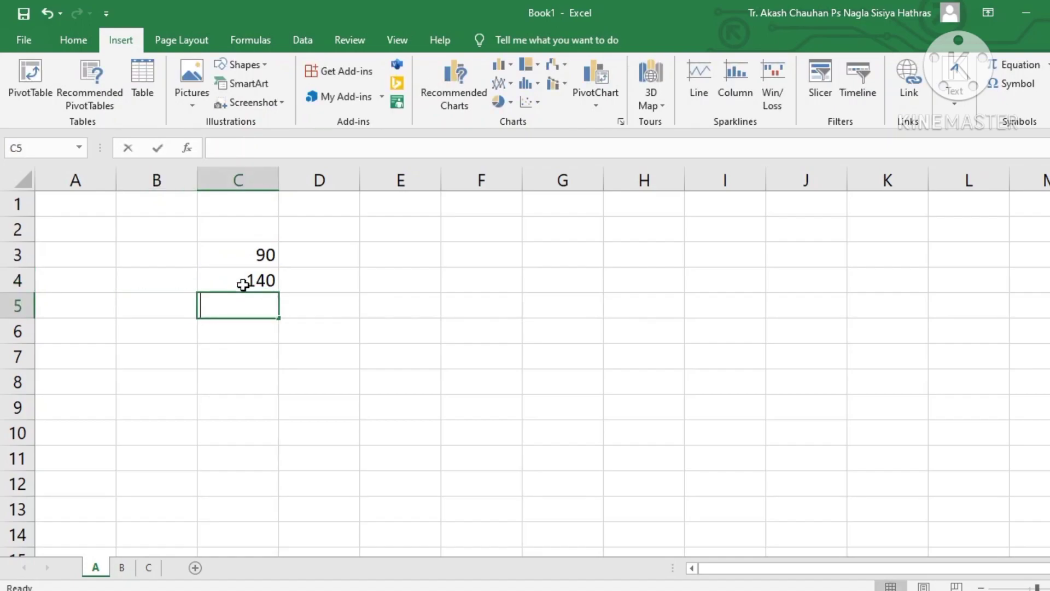
type("AXIS")
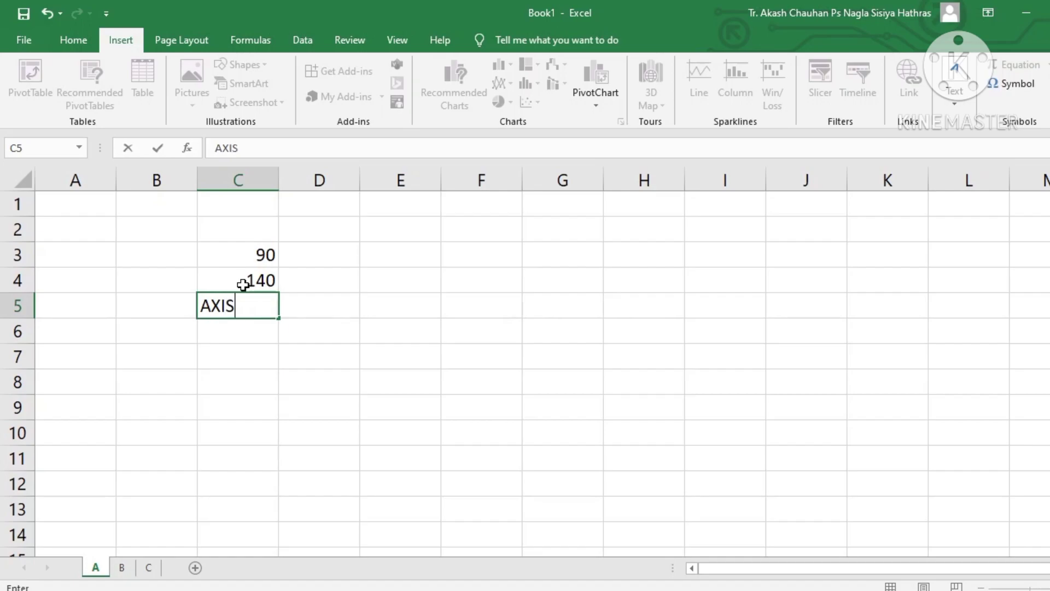
key("Return")
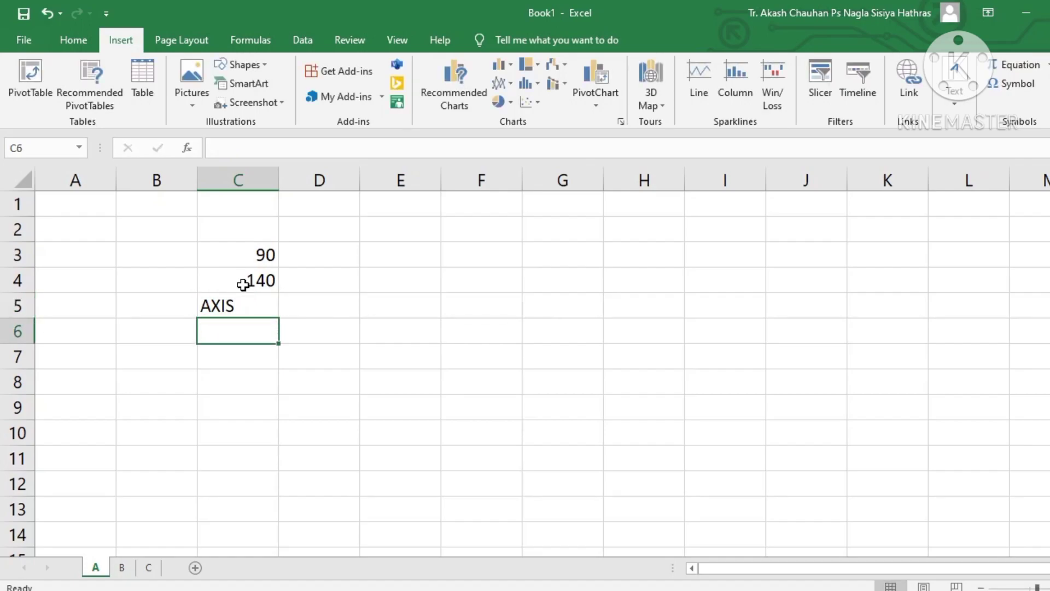
type("NARENDRA")
left_click(268, 361)
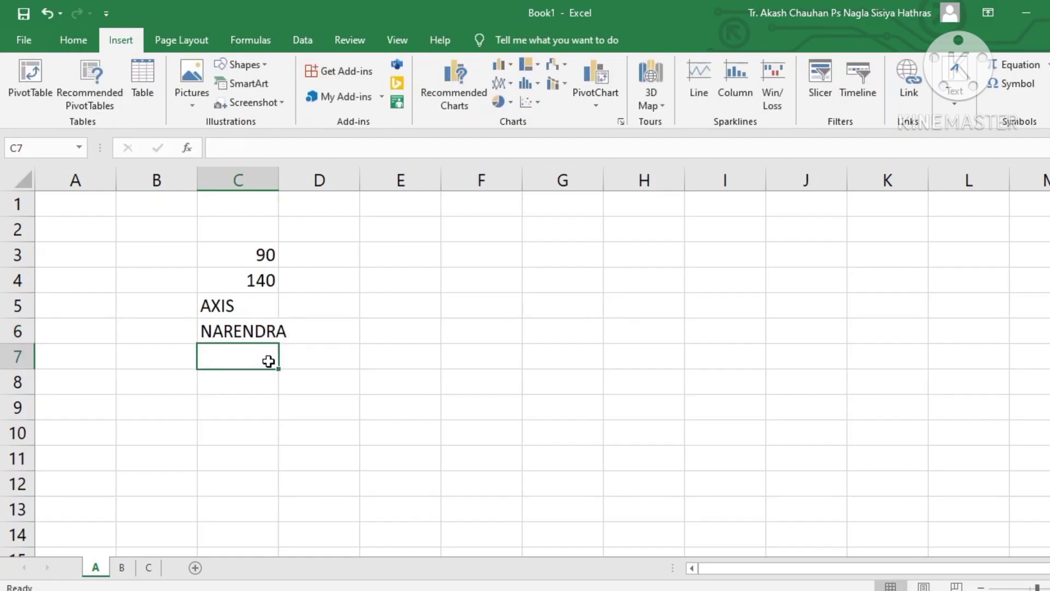
Autofit the width of column C to its longest entry and reselect cells C5 and C3.
double_click(279, 185)
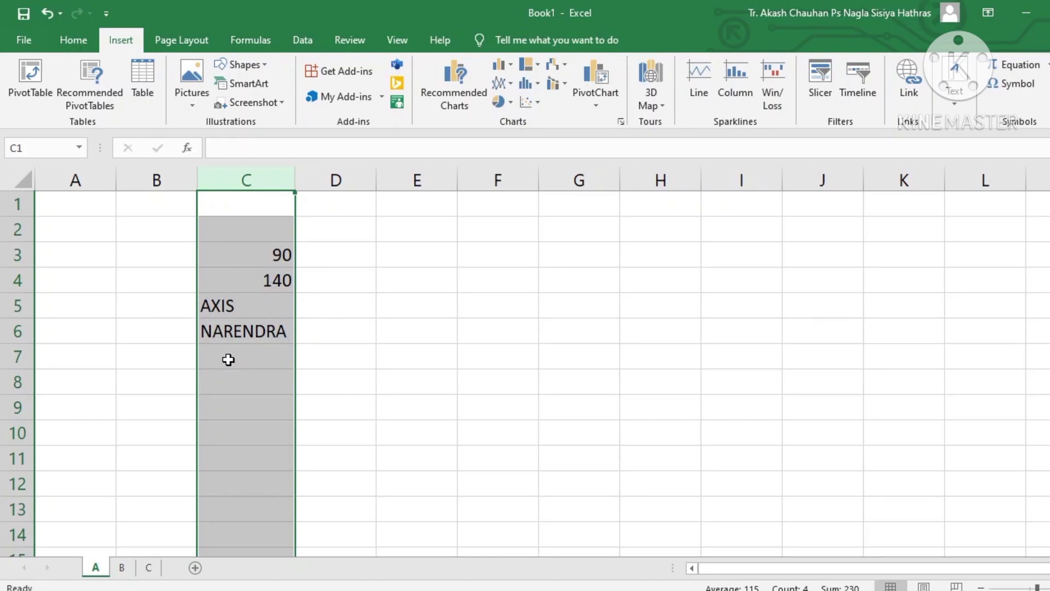
left_click(227, 305)
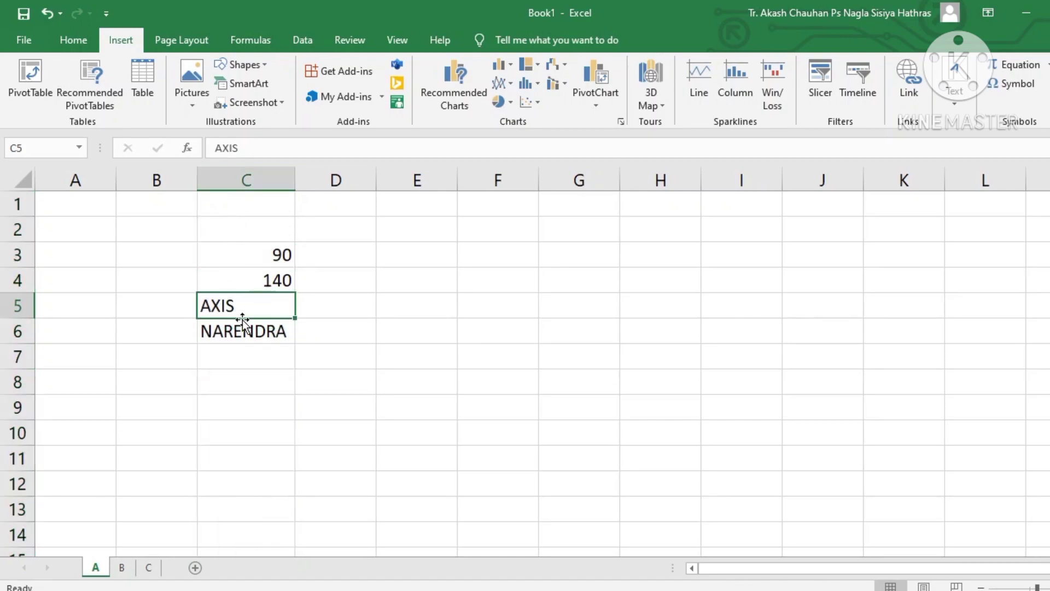
left_click(284, 243)
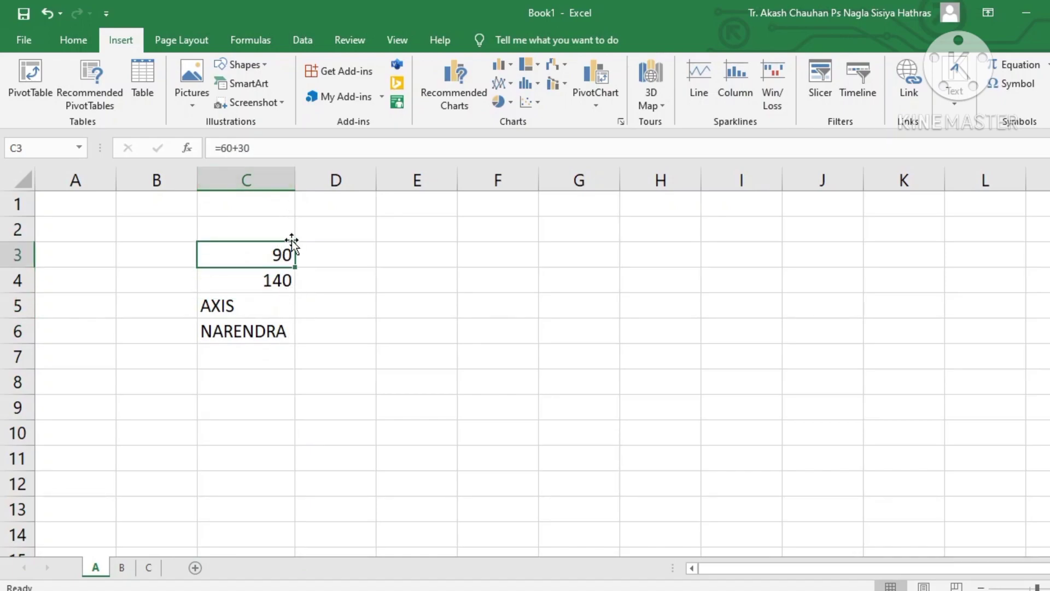
Centre the contents of the whole column C horizontally.
left_click(249, 179)
left_click(87, 39)
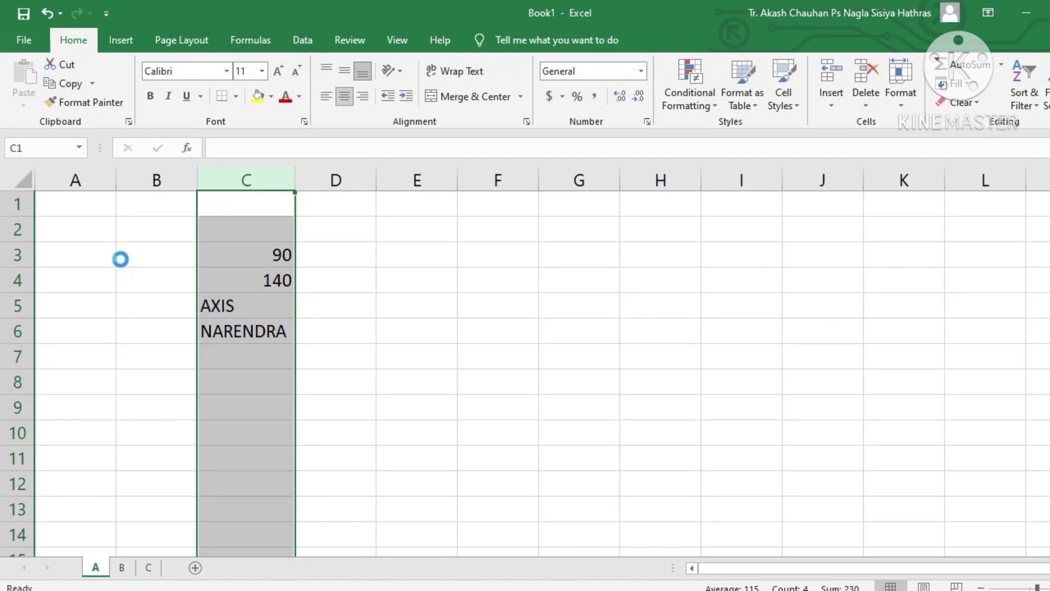
left_click(85, 206)
Clear the contents of cells C3 to C7.
left_click(265, 257)
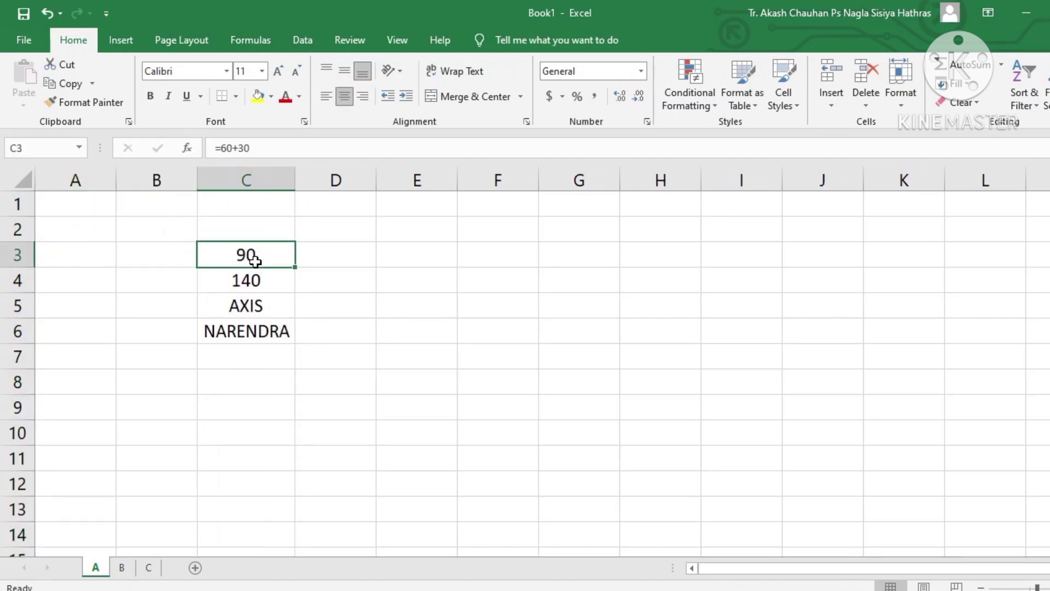
double_click(265, 256)
left_click_drag(267, 341, 258, 330)
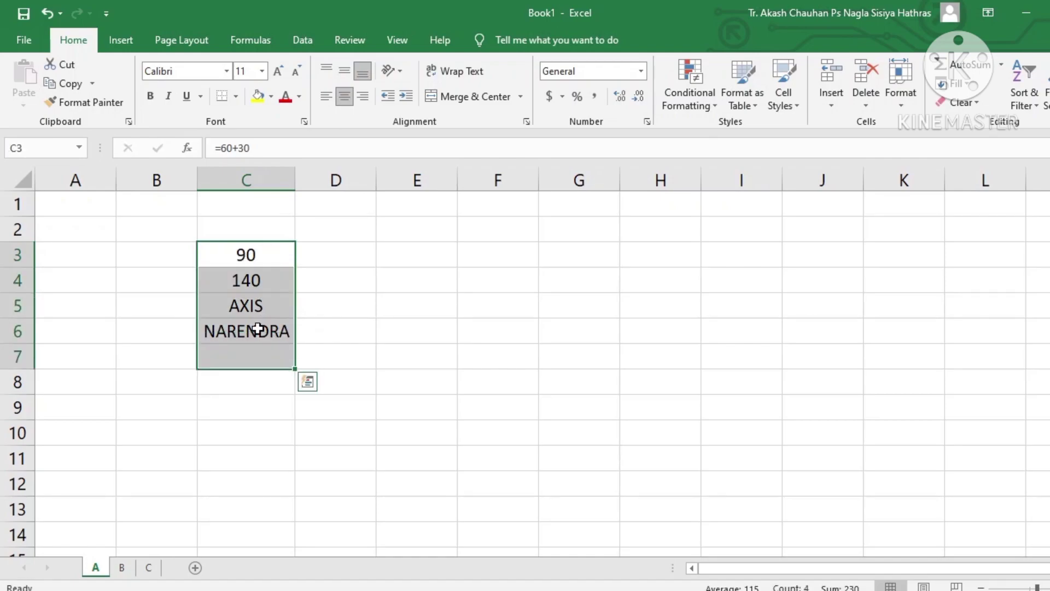
key("Delete")
Enter 1 in cell A1 and use the fill handle to copy it down to cell A13.
left_click(85, 229)
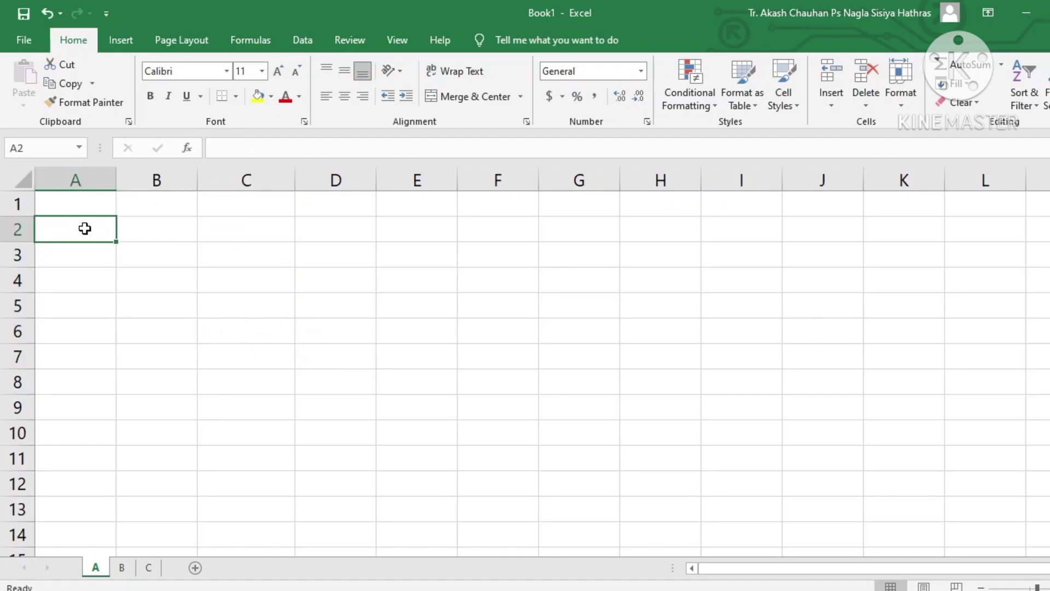
left_click(85, 205)
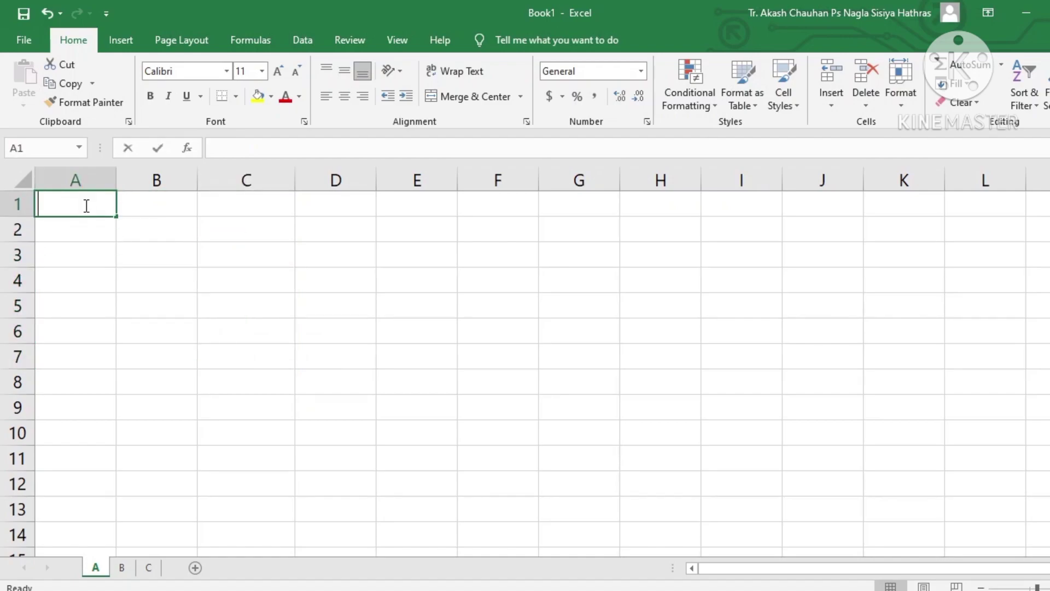
type("1")
key("Return")
left_click(85, 204)
left_click_drag(117, 216, 114, 514)
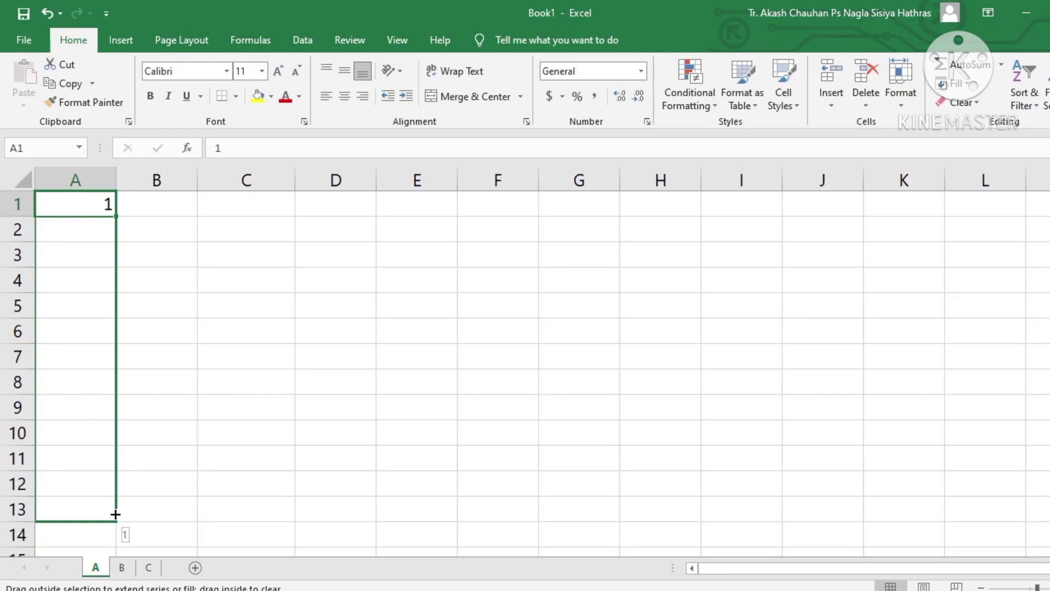
left_click_drag(115, 514, 116, 514)
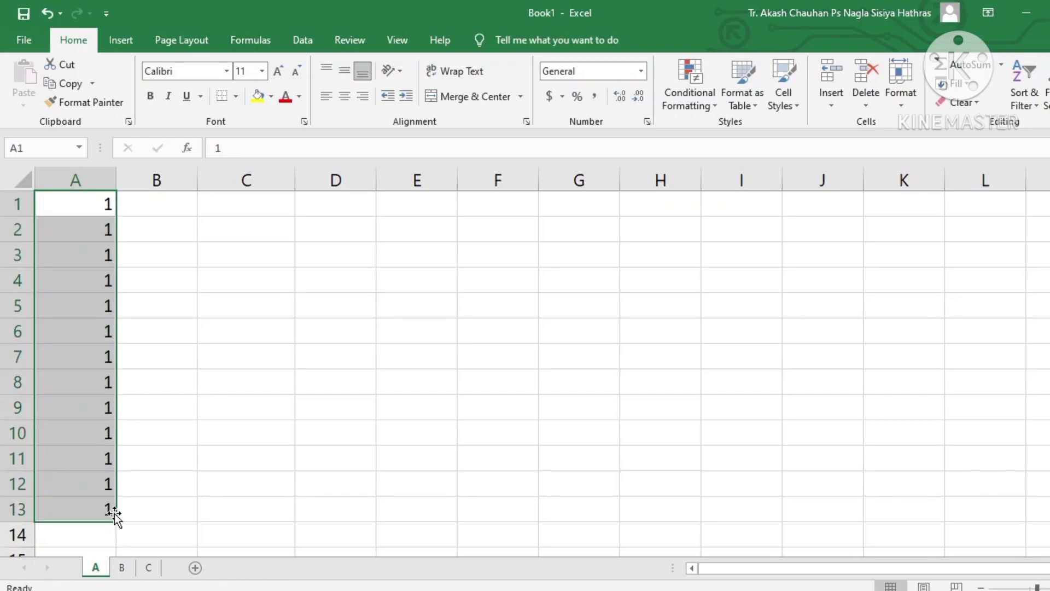
Enter 1 in cell B1 and 2 in cell B2, and extend the number series down to cell B13.
left_click(154, 209)
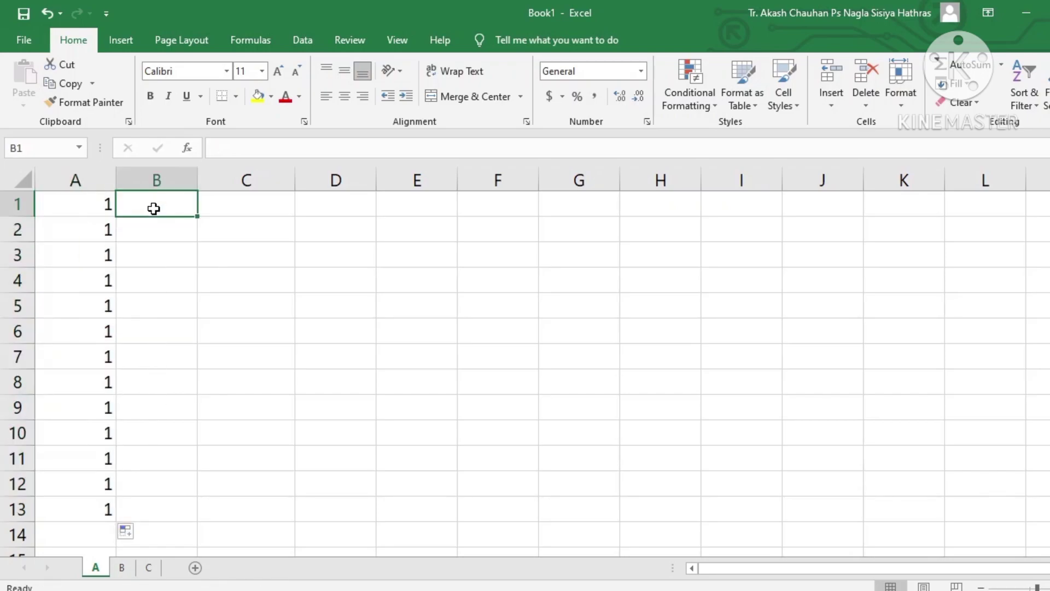
type("1")
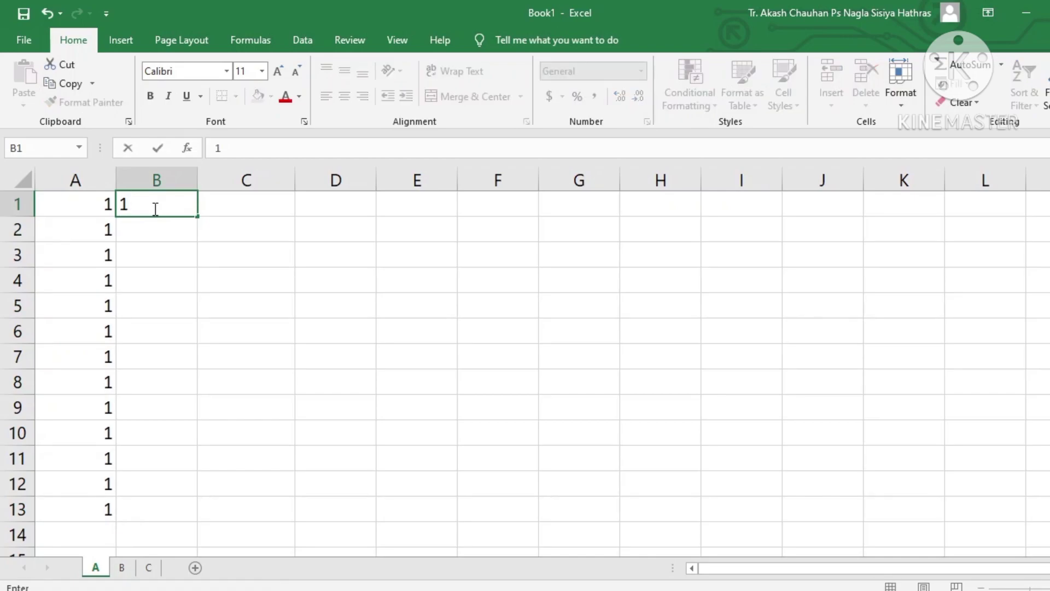
key("Return")
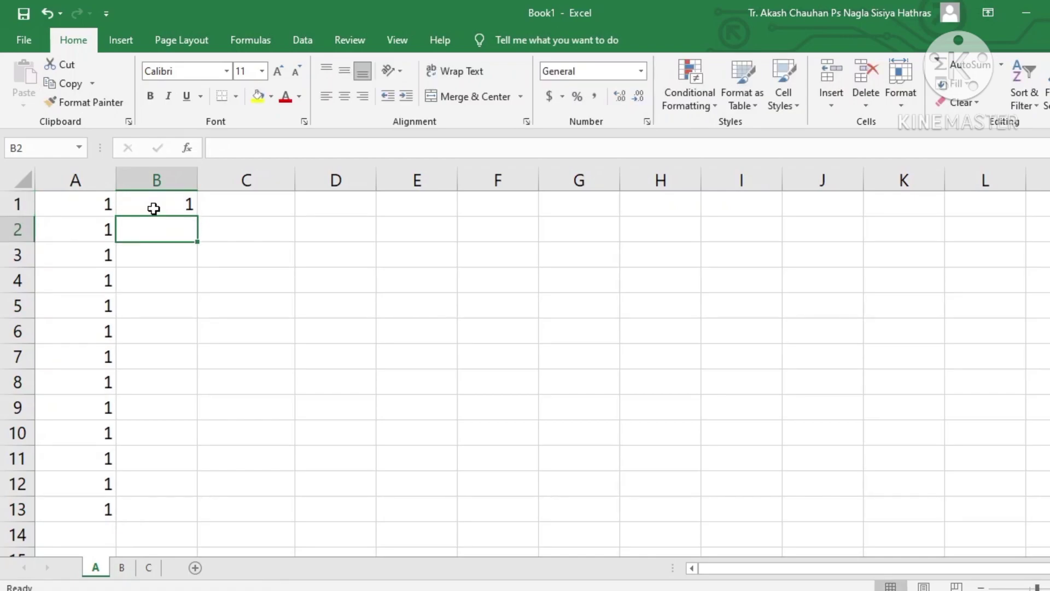
type("2")
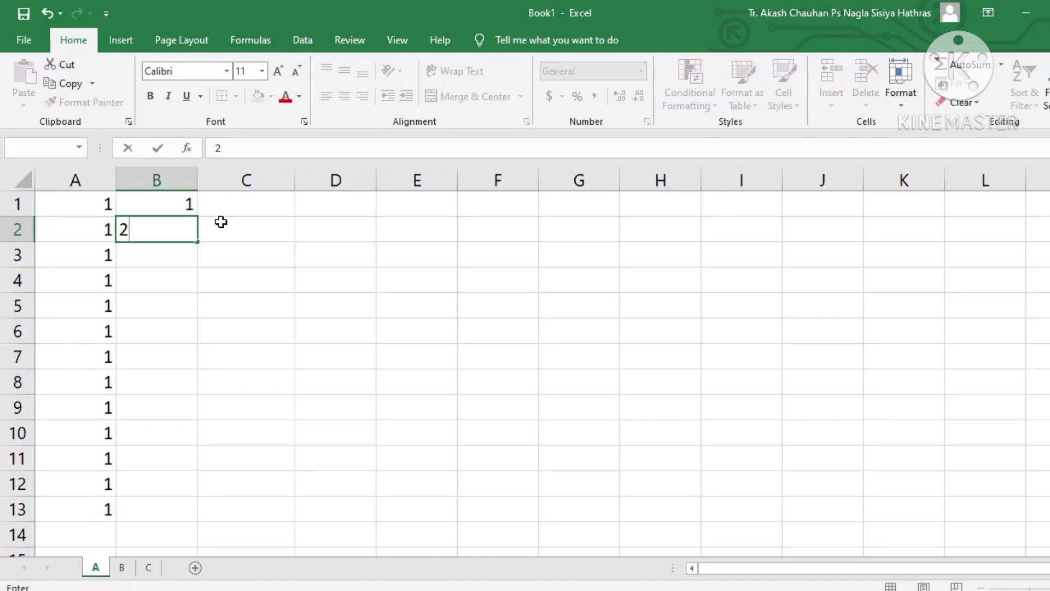
key("Return")
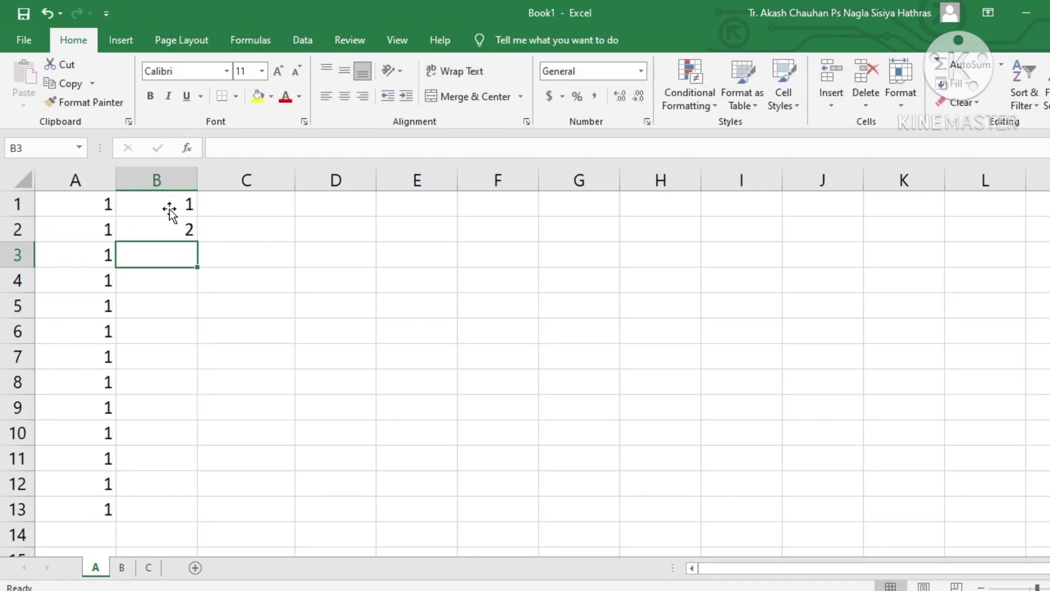
left_click(171, 206)
left_click_drag(172, 204, 174, 229)
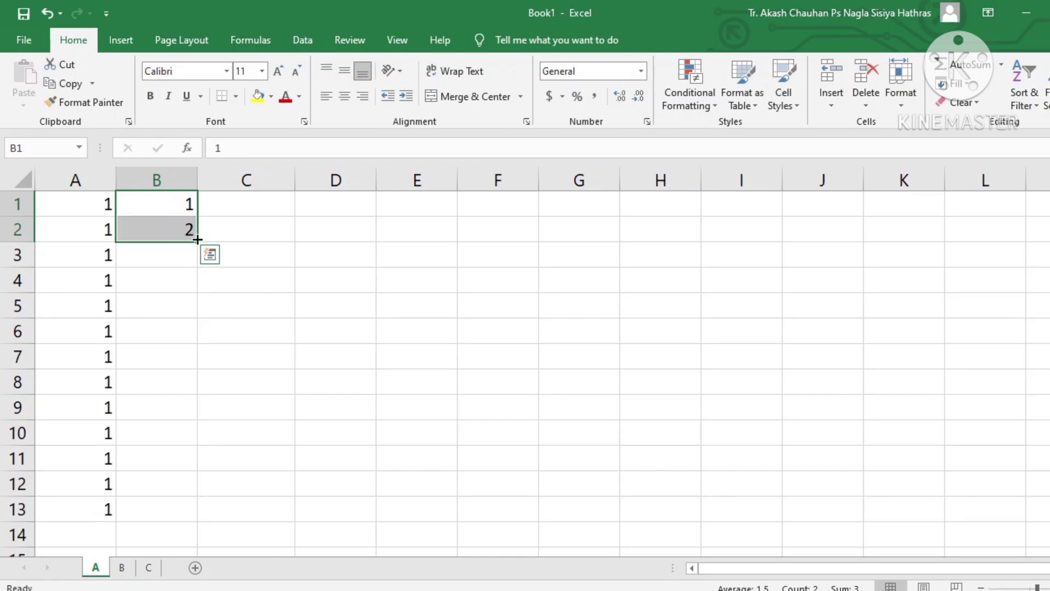
left_click_drag(198, 242, 196, 519)
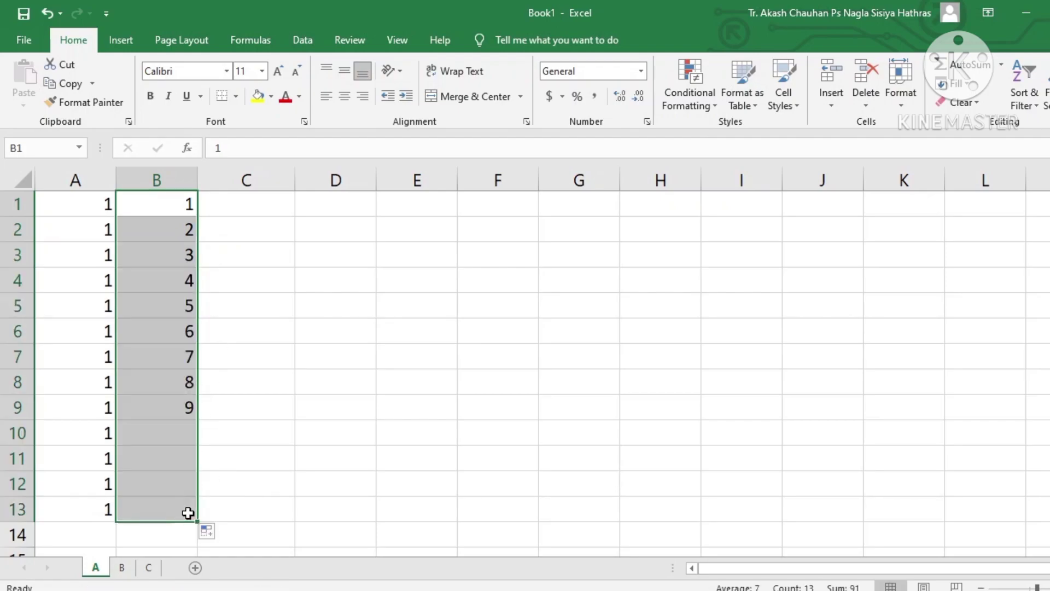
left_click(222, 473)
Enter JAN in cell C1 and FEB in cell C2, and extend the month series down to cell C13.
left_click(242, 207)
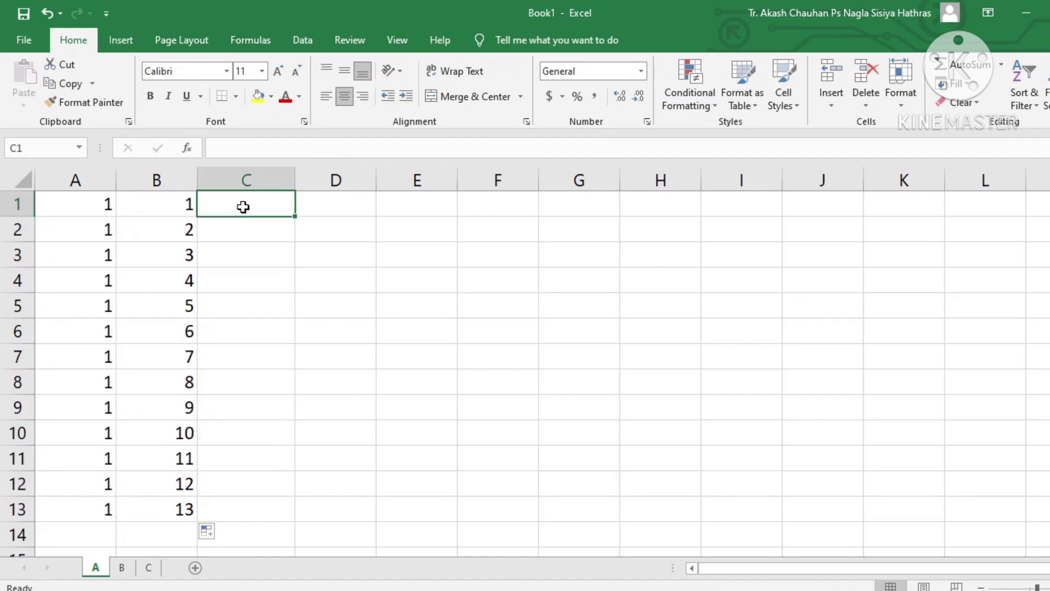
type("JAN")
key("Return")
type("FEB")
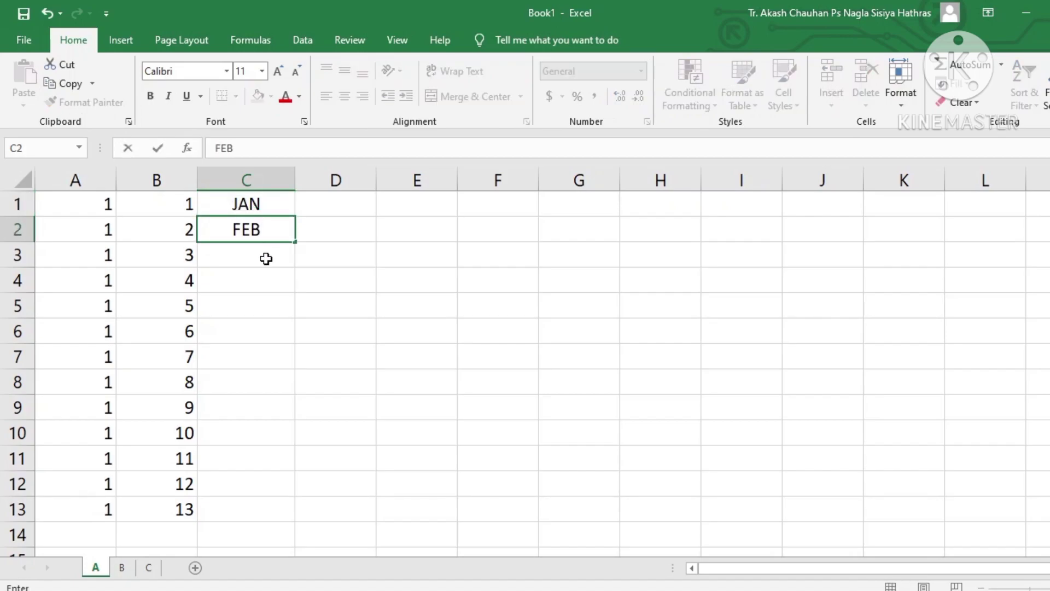
key("Return")
left_click(260, 206)
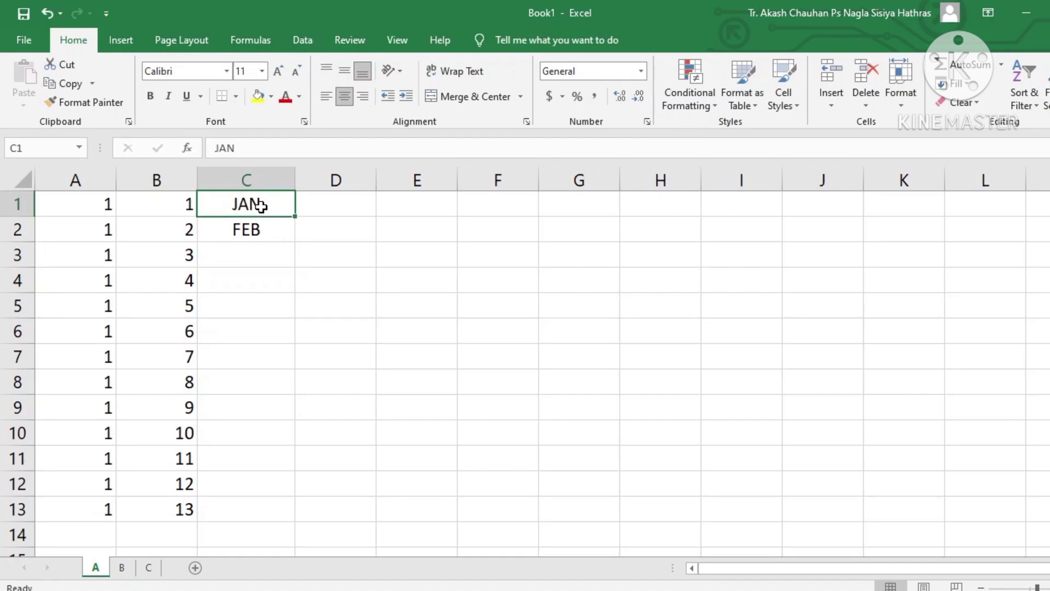
key("shift+Down")
mouse_move(295, 243)
left_mouse_down()
mouse_move(279, 458)
mouse_move(291, 469)
mouse_move(272, 517)
left_mouse_up()
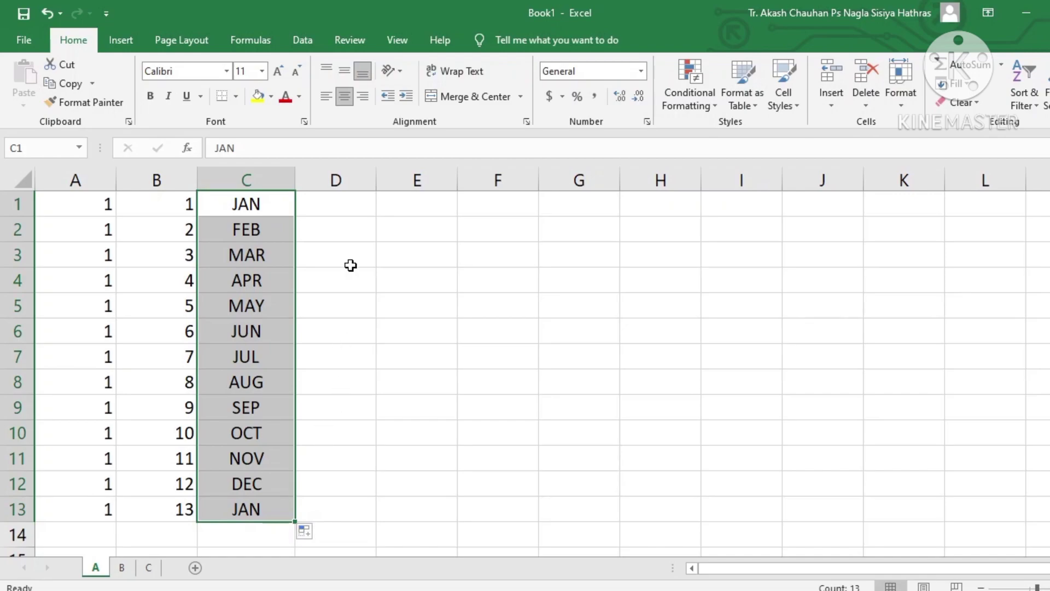
Enter the full month names JANUARY in cell D1 and FEBRUARY in cell D2.
left_click(337, 210)
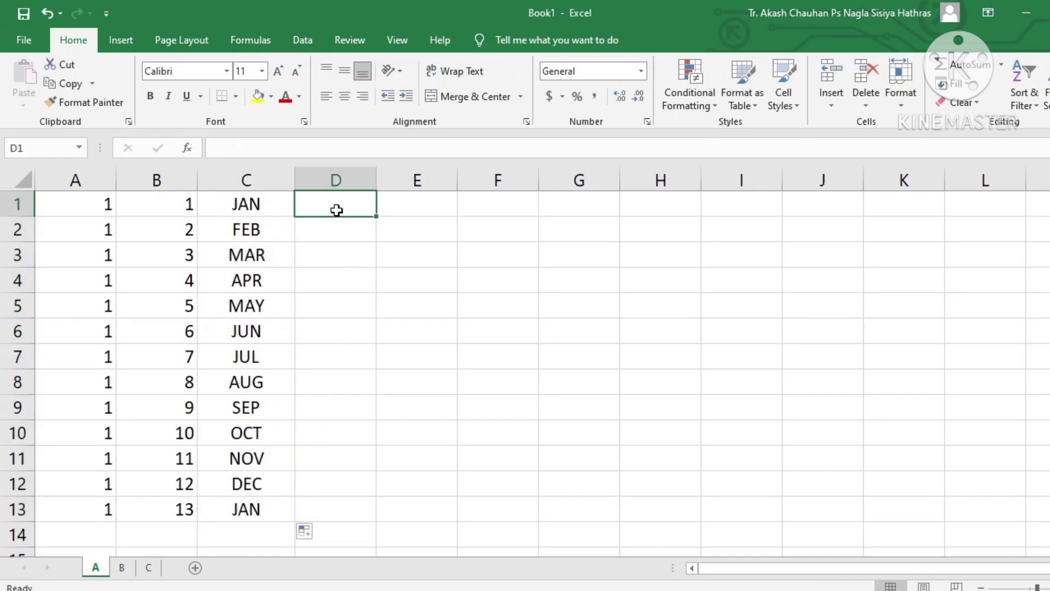
type("JANU")
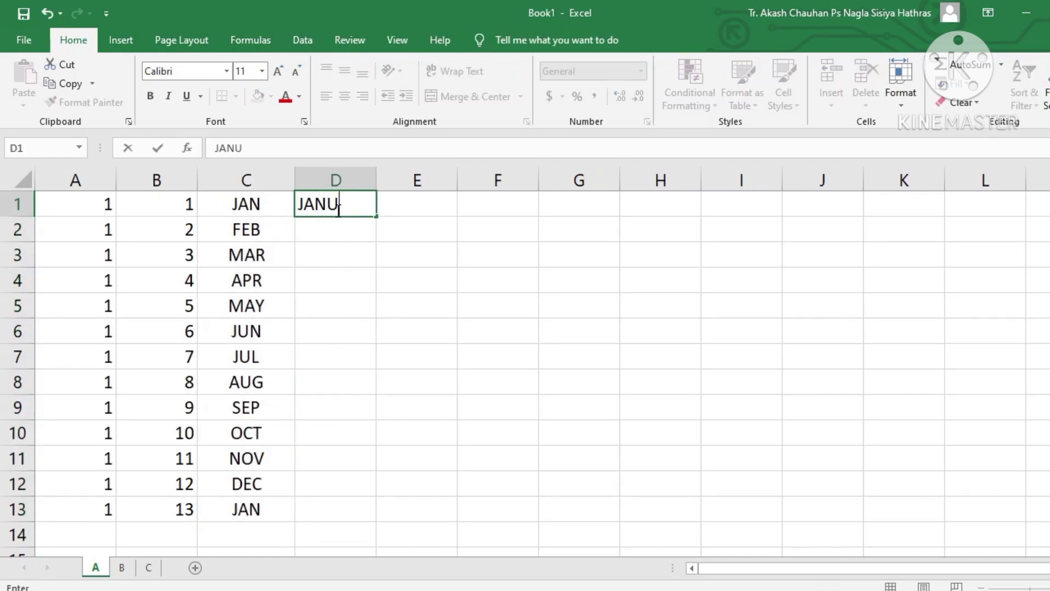
type("ARY")
left_click(336, 234)
type("FEBR")
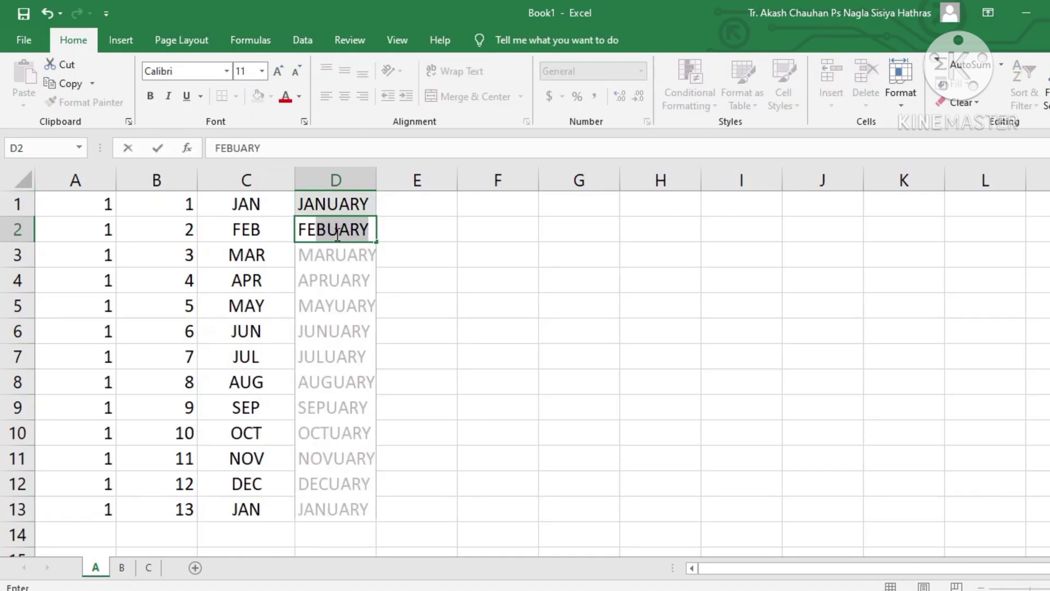
type("UARY")
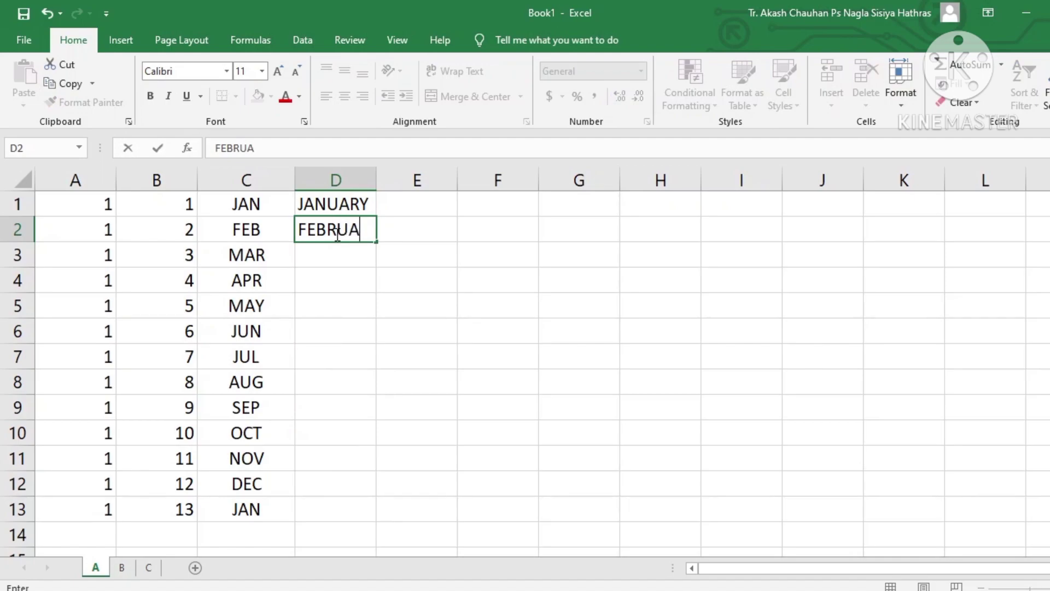
left_click(370, 283)
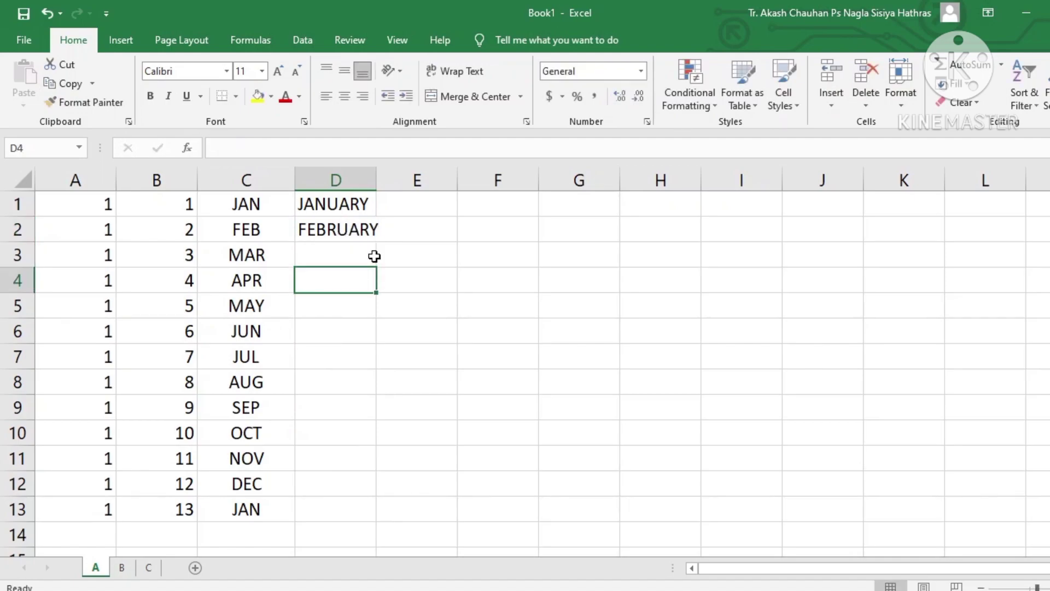
Extend the full month names from D1:D2 down to cell D13 and autofit the width of column D.
left_click(354, 205)
left_click_drag(354, 204, 353, 500)
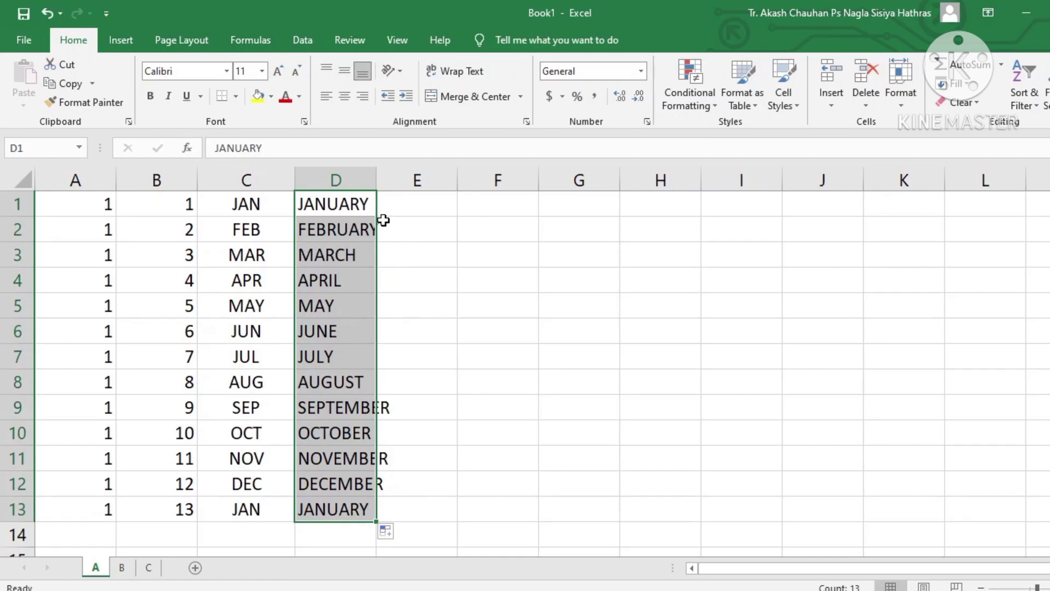
double_click(376, 181)
Enter 6 in cell E1 and 12 in cell E2.
left_click(407, 202)
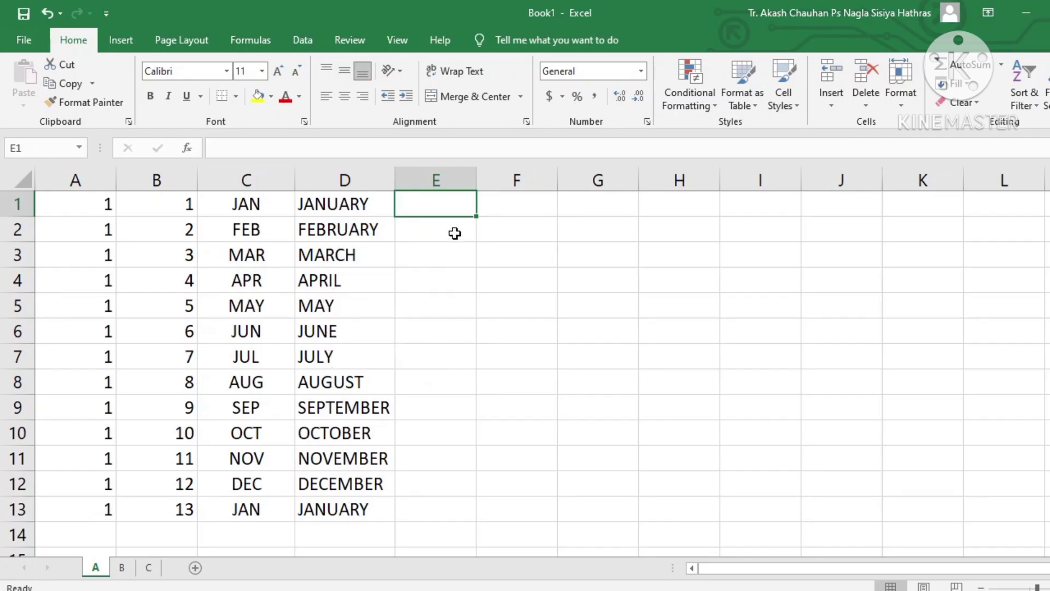
type("6")
key("Return")
type("12")
left_click(450, 291)
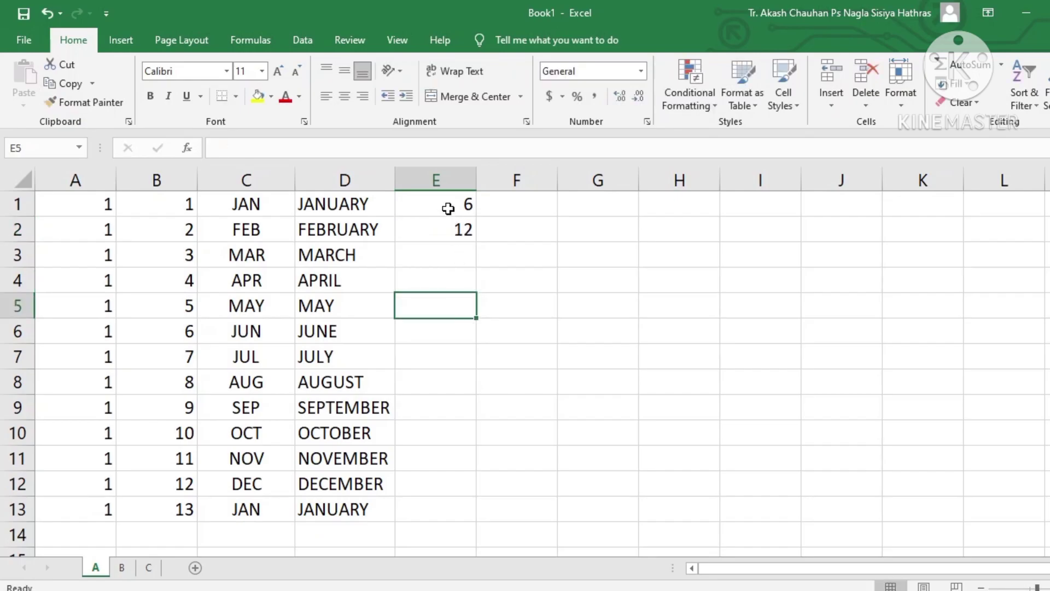
Extend the number series from E1:E2 down to cell E20.
left_click(449, 207)
key("shift+Down")
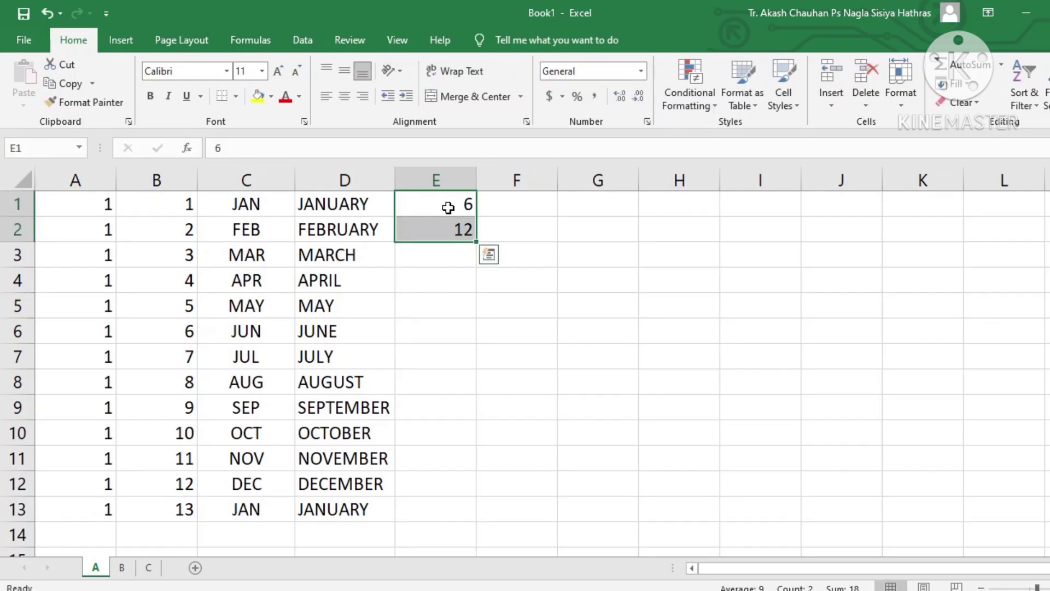
left_click_drag(475, 241, 461, 538)
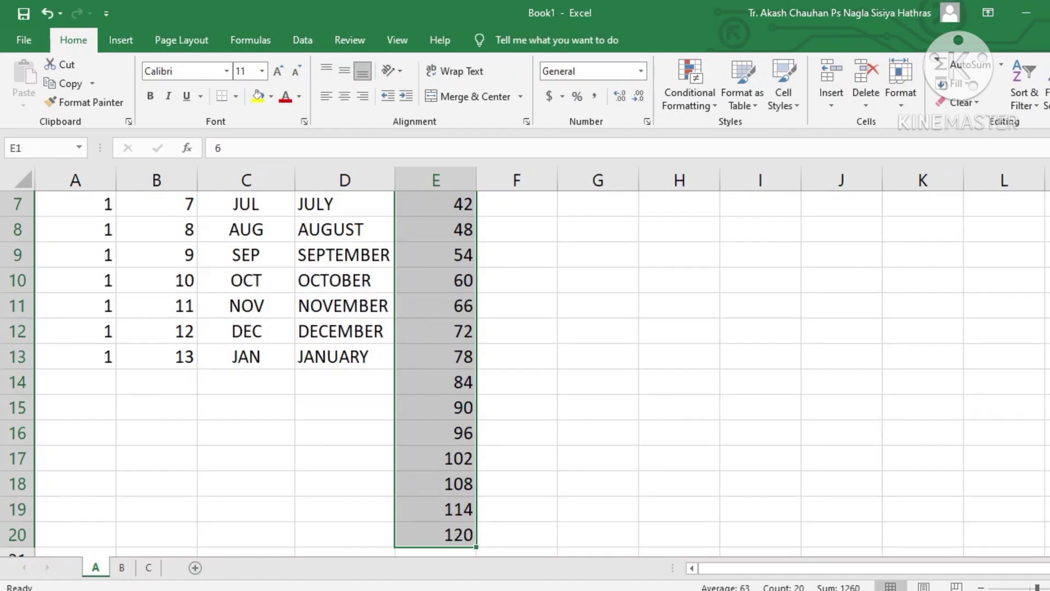
scroll(526, 361, "up", 2)
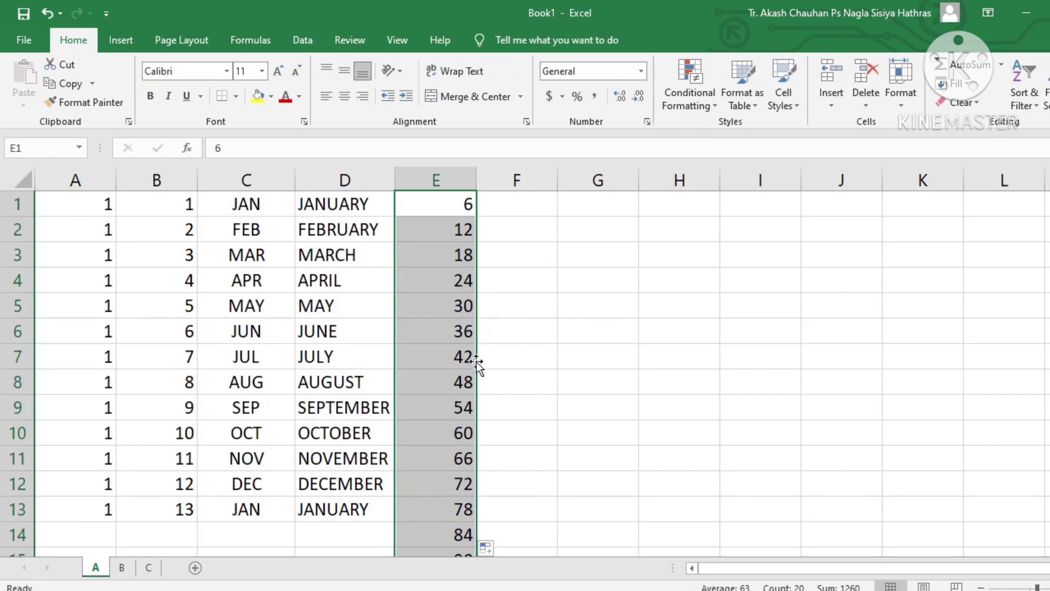
left_click(499, 386)
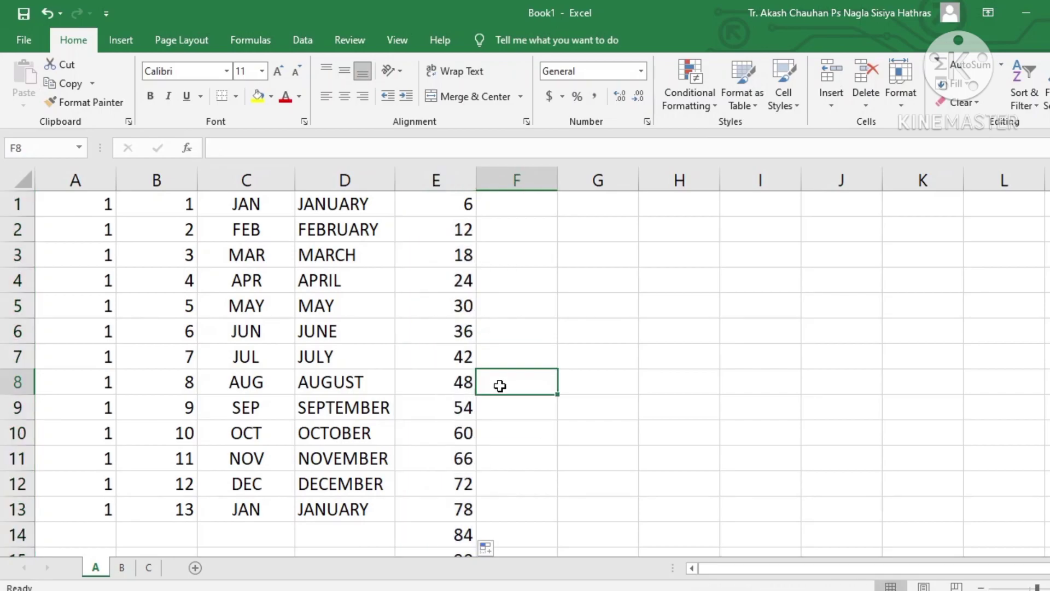
Move the month names in D1:D7 to the range starting at H1 and autofit the width of column H.
left_click(429, 205)
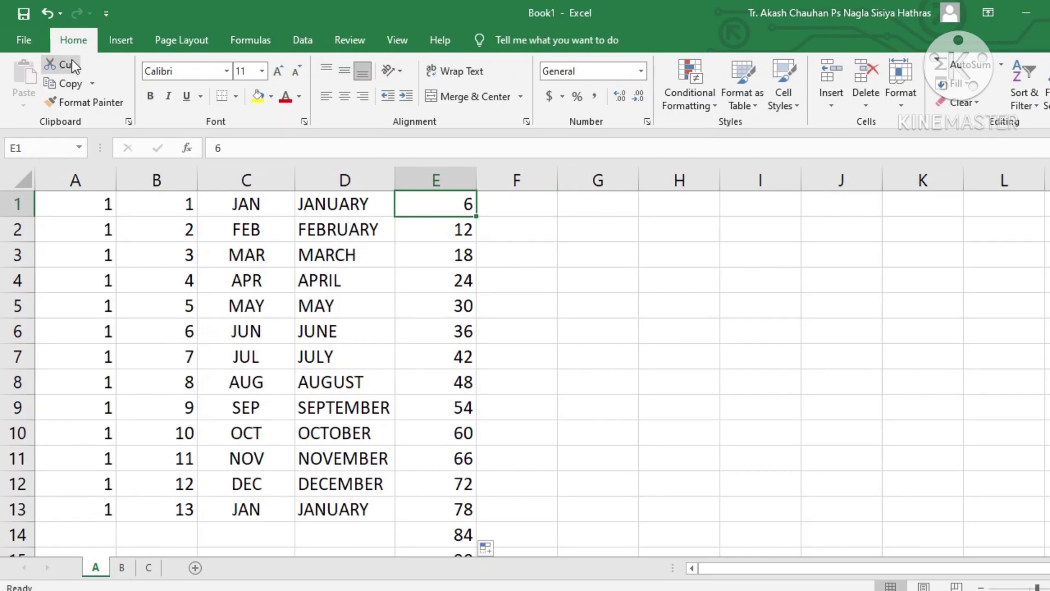
left_click(372, 205)
left_click_drag(373, 206, 368, 355)
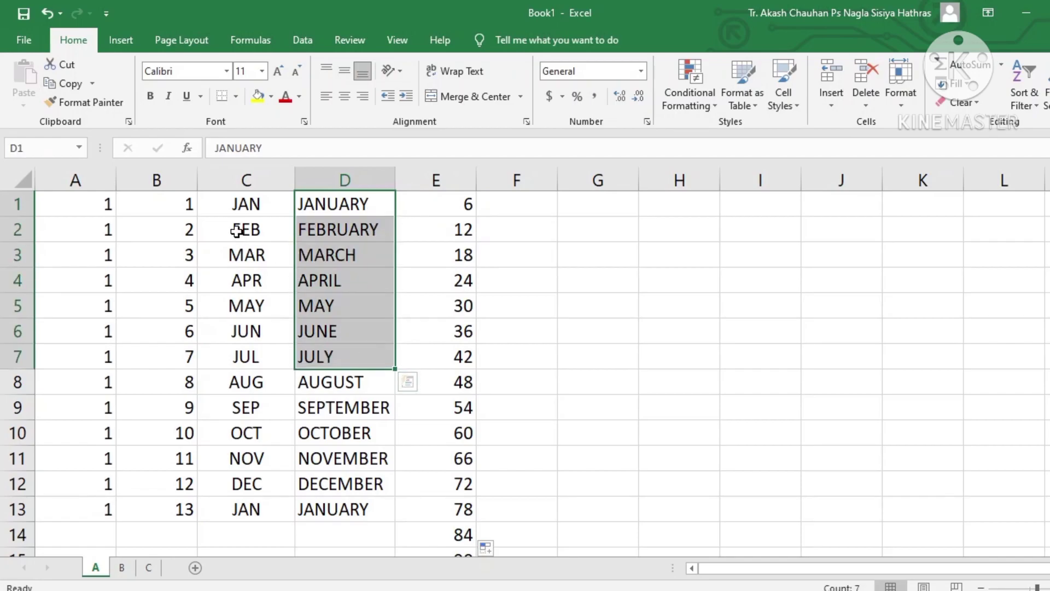
left_click(70, 68)
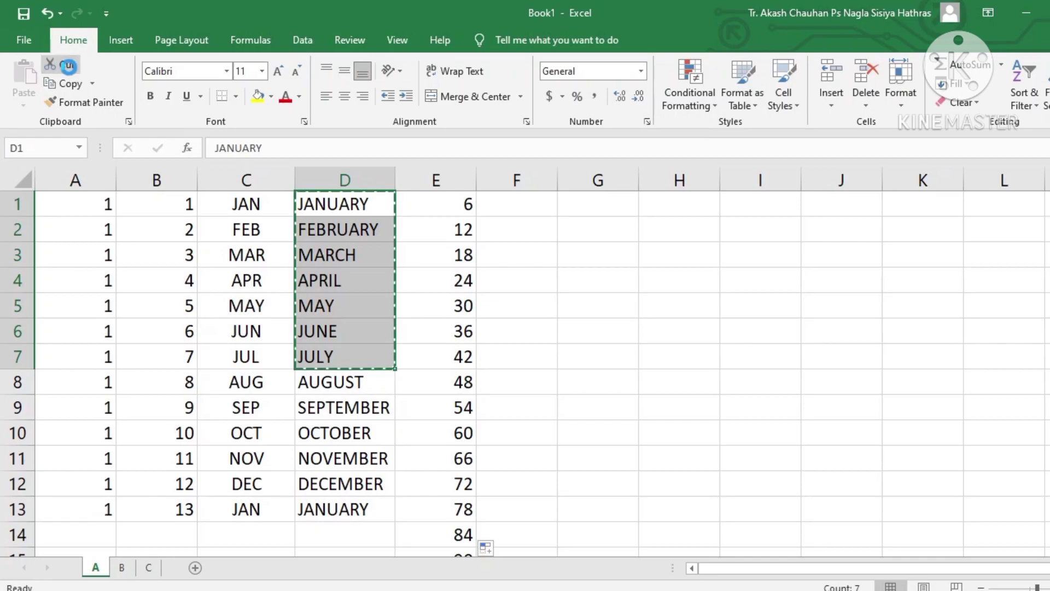
left_click(700, 209)
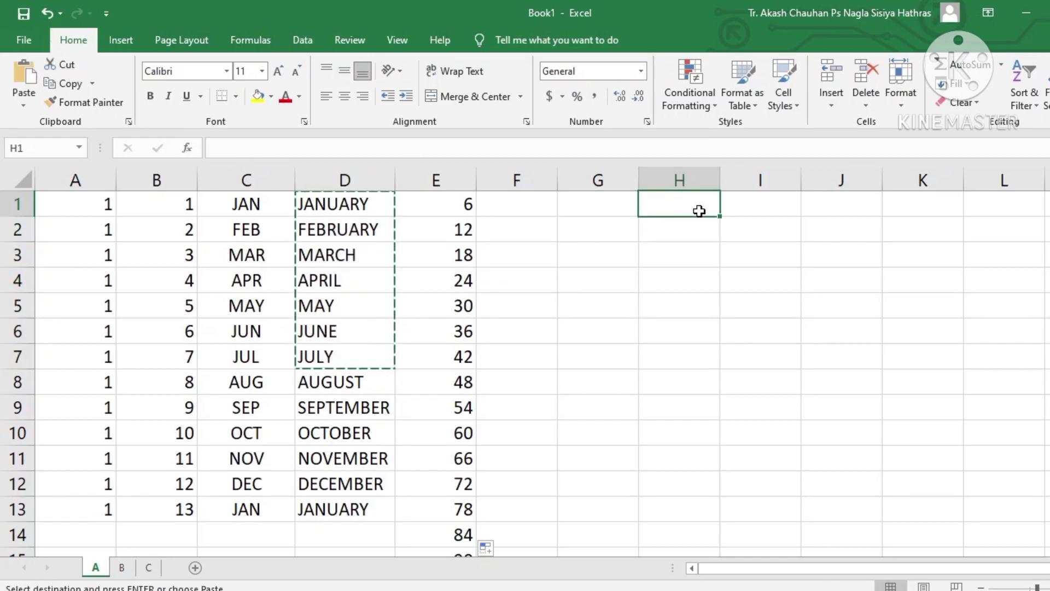
left_click(21, 83)
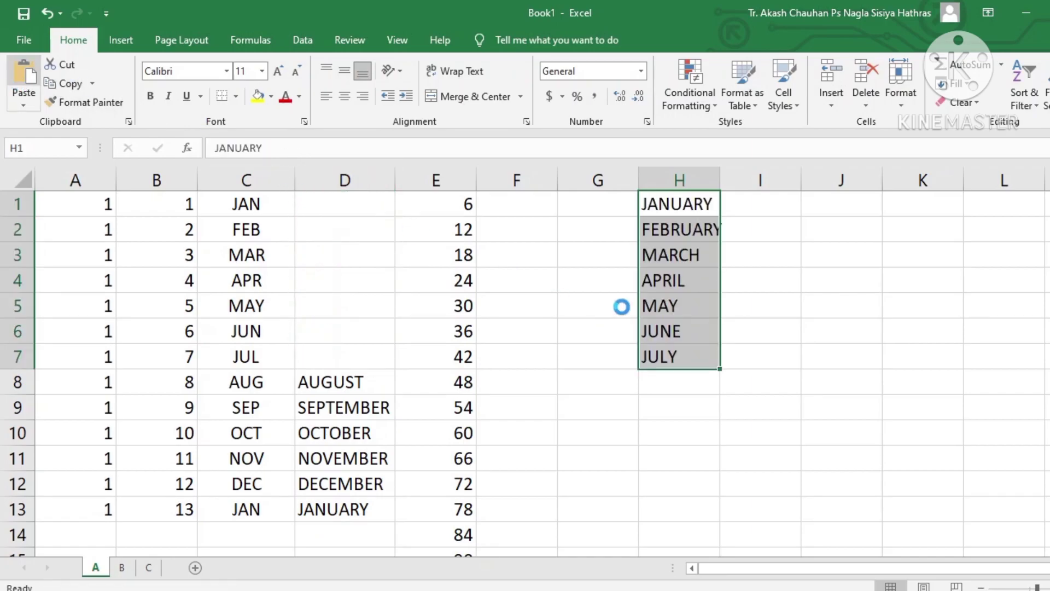
double_click(721, 184)
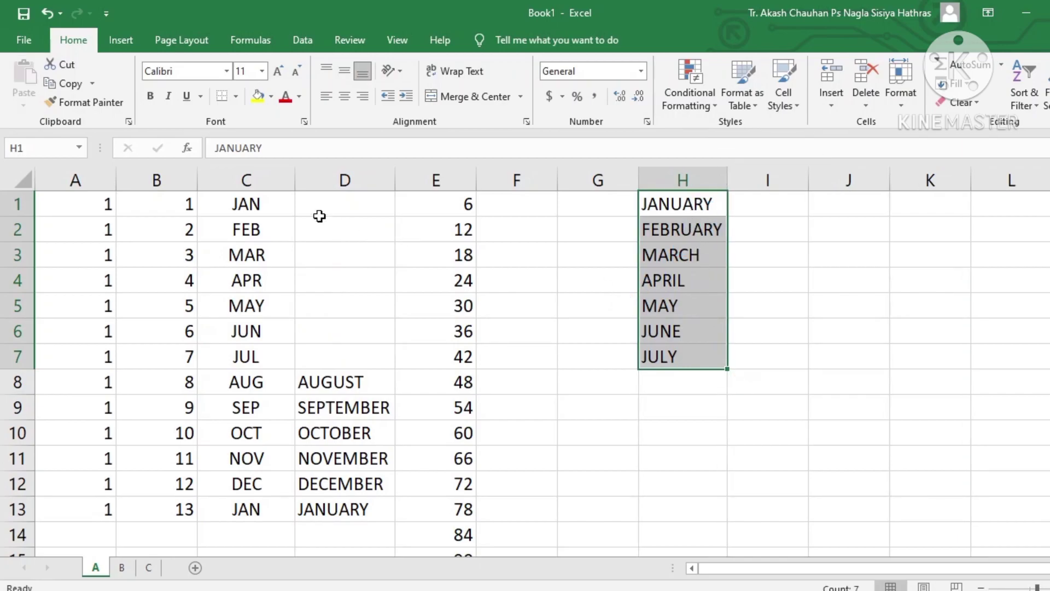
Copy the month names in H1:H7 to the range starting at J1.
left_click(77, 87)
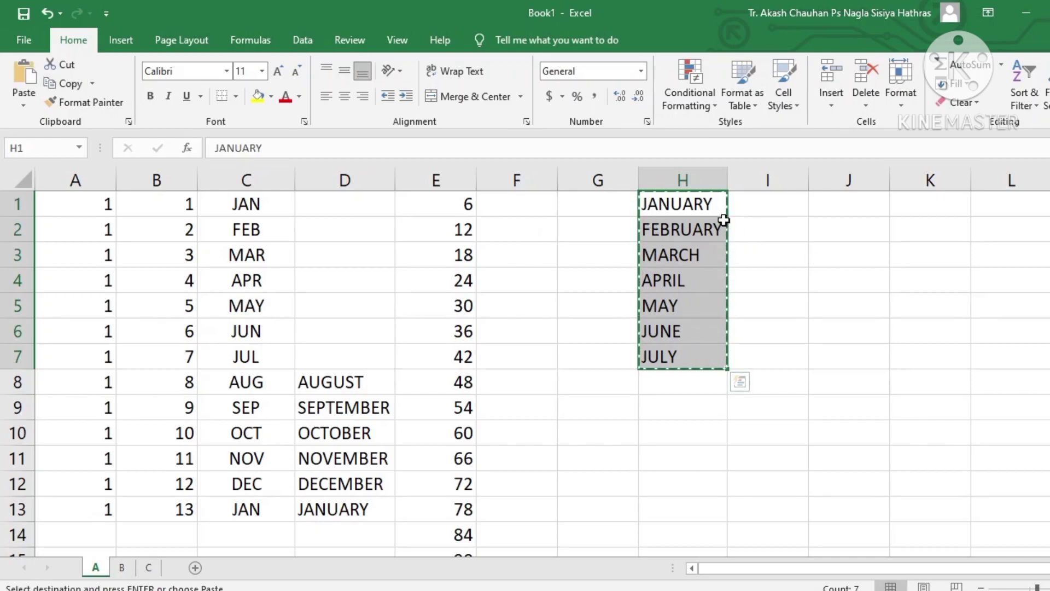
left_click(861, 210)
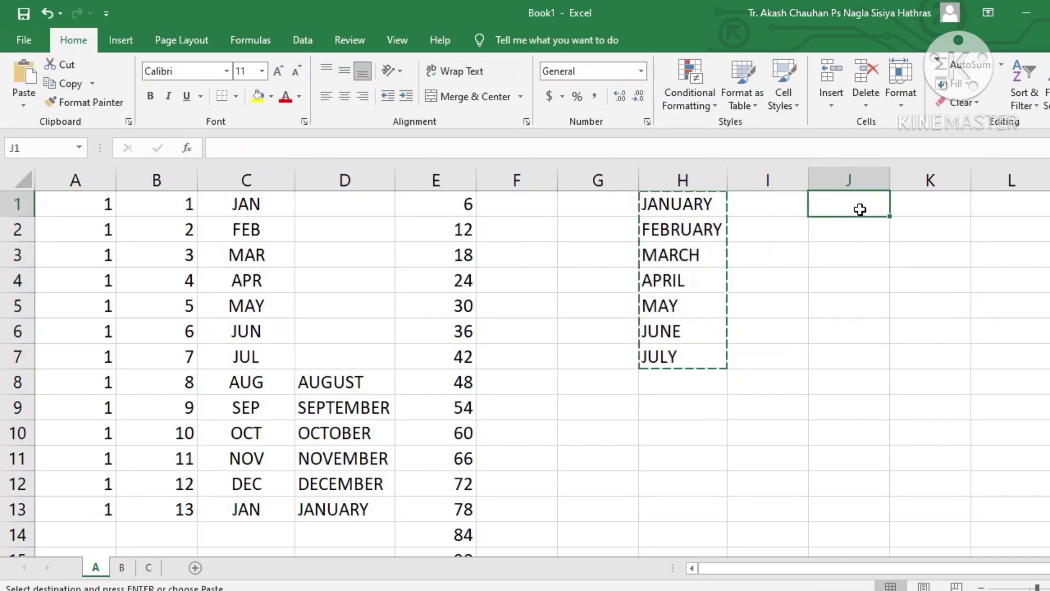
left_click(24, 82)
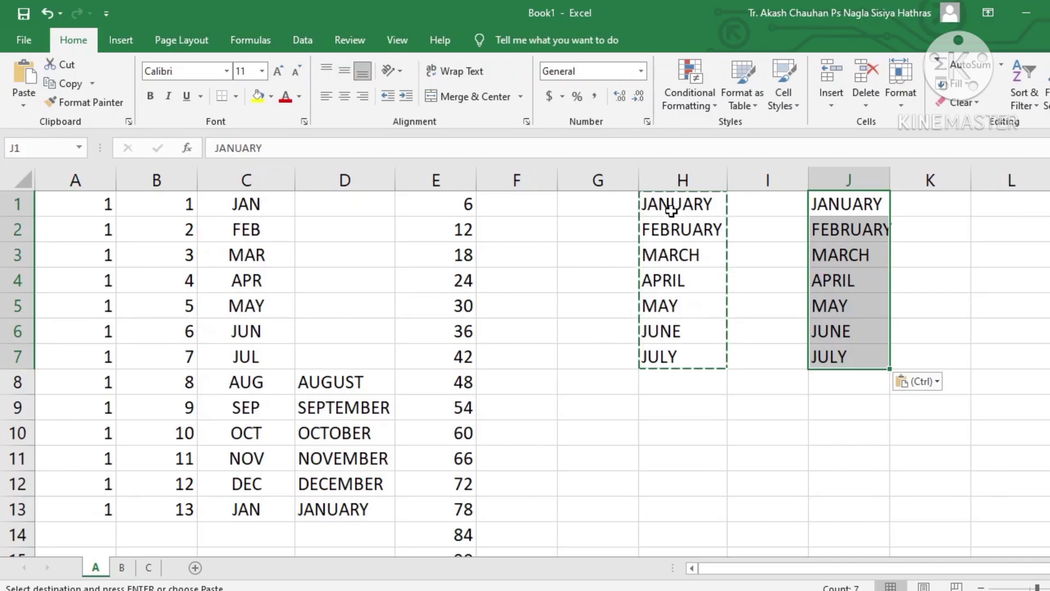
Paste the copied month names from H1:H7 as a row starting at G10, using Paste Special with Transpose.
left_click_drag(672, 209, 687, 366)
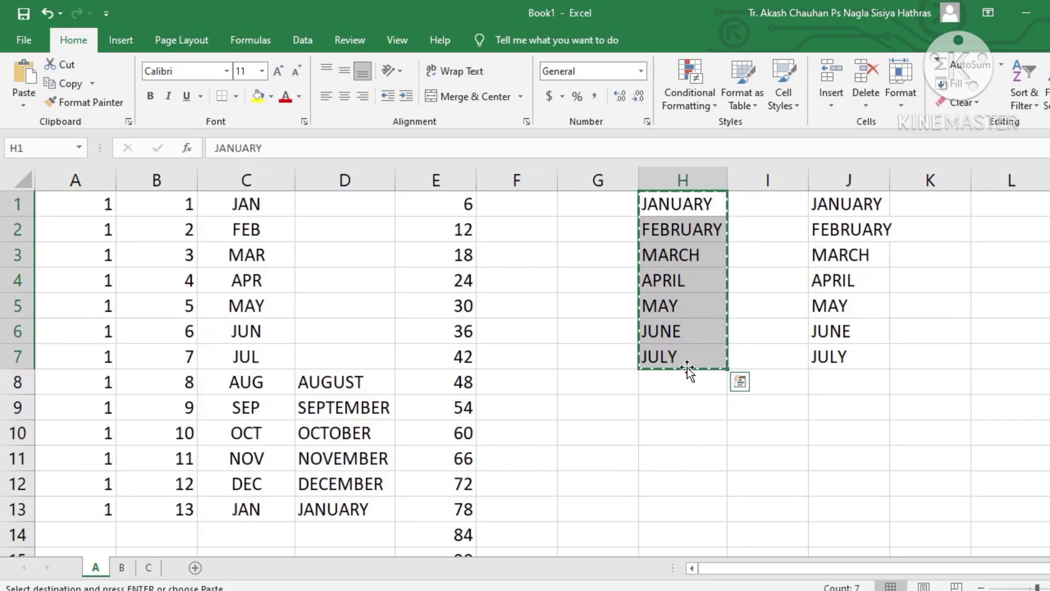
left_click(620, 430)
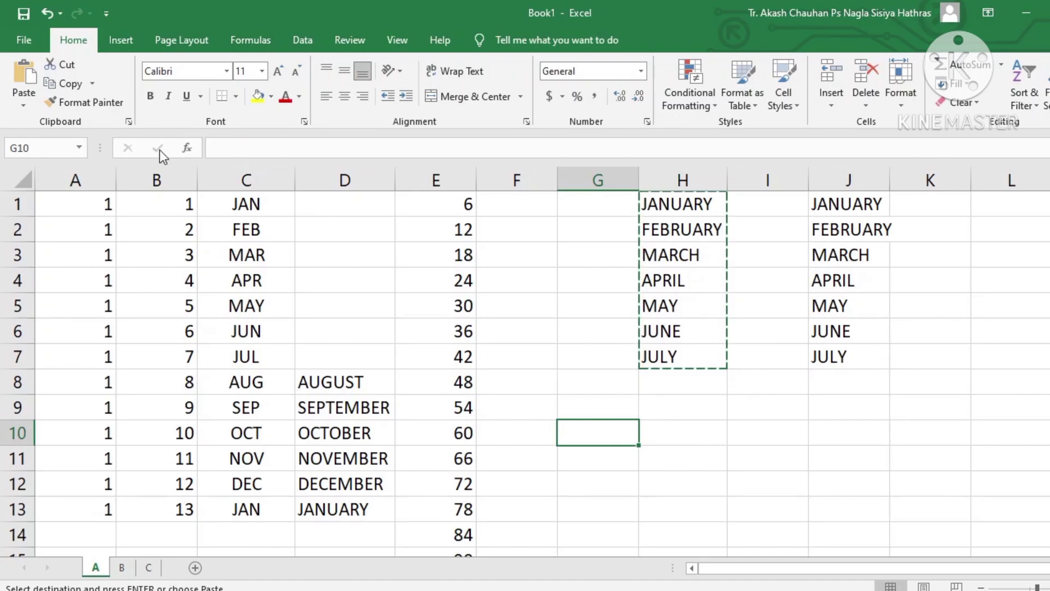
left_click(22, 104)
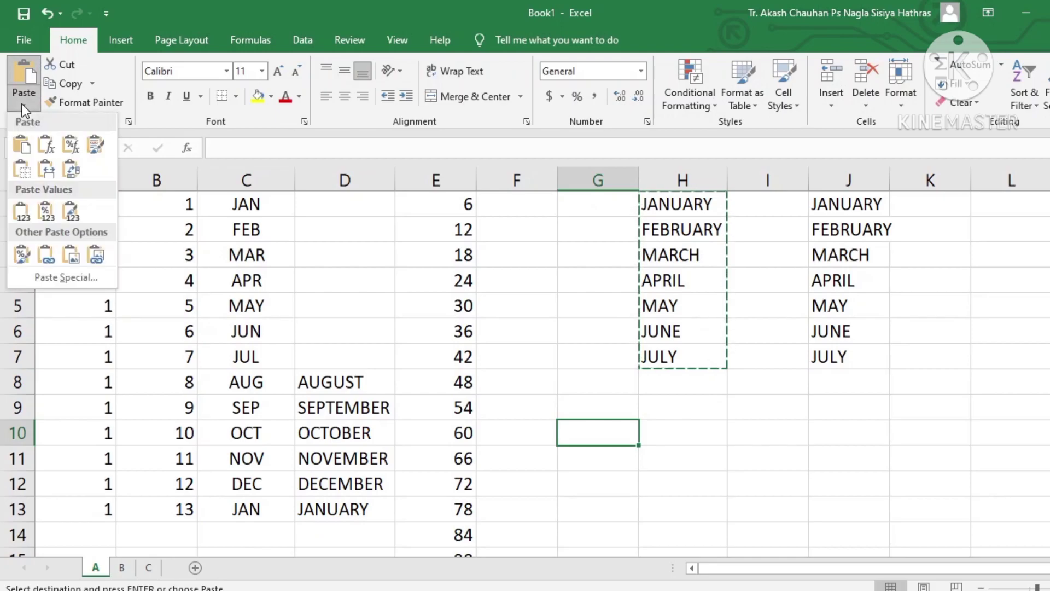
left_click(56, 277)
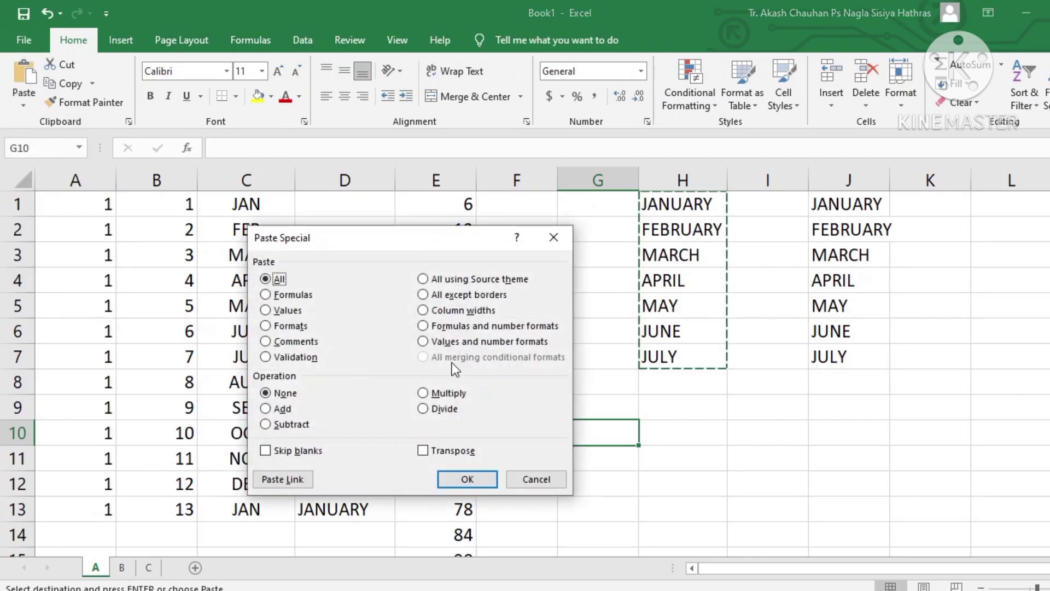
left_click(425, 449)
left_click(468, 479)
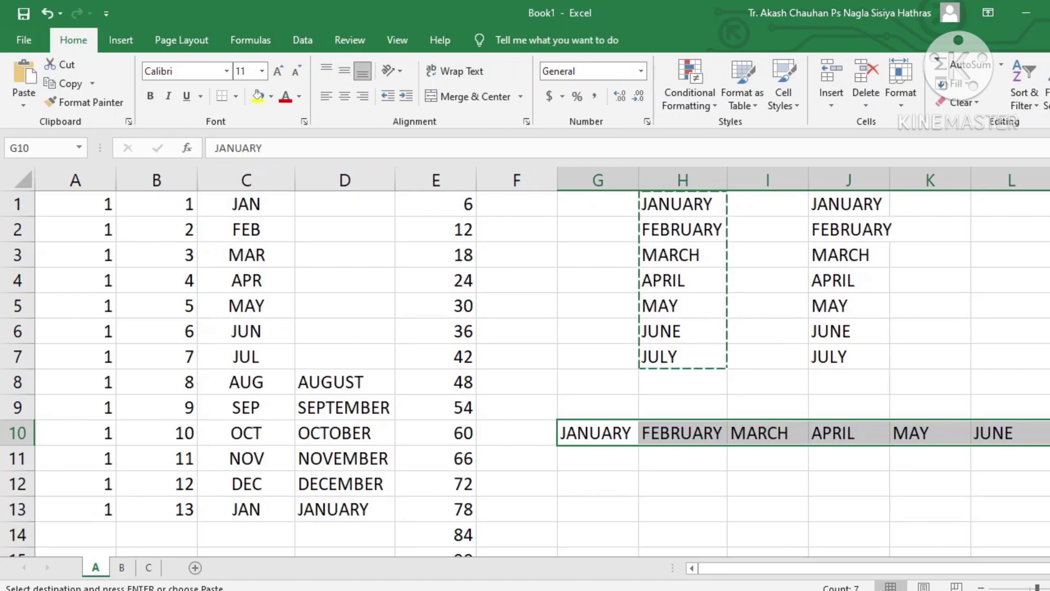
Fill the month row G10:M10 down to row 20.
scroll(957, 441, "right", 3)
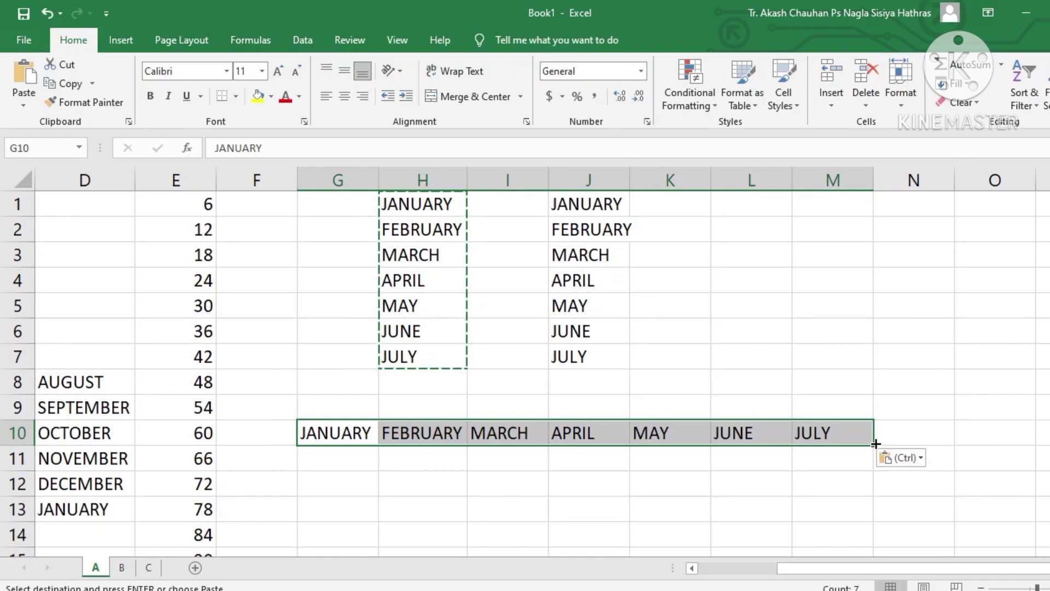
left_click_drag(875, 444, 858, 511)
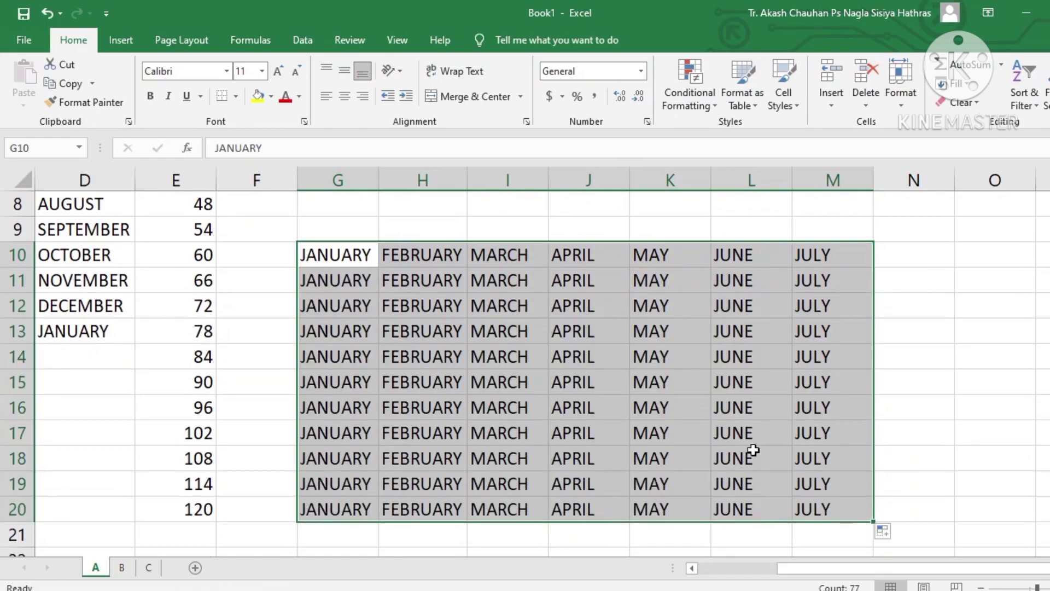
left_click(263, 308)
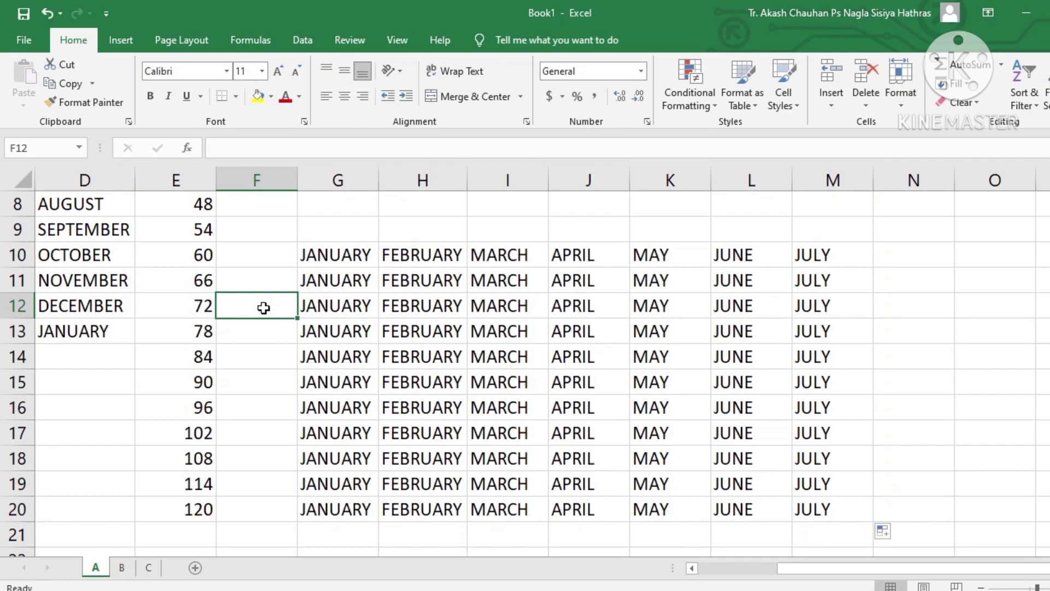
left_click_drag(1049, 396, 1049, 306)
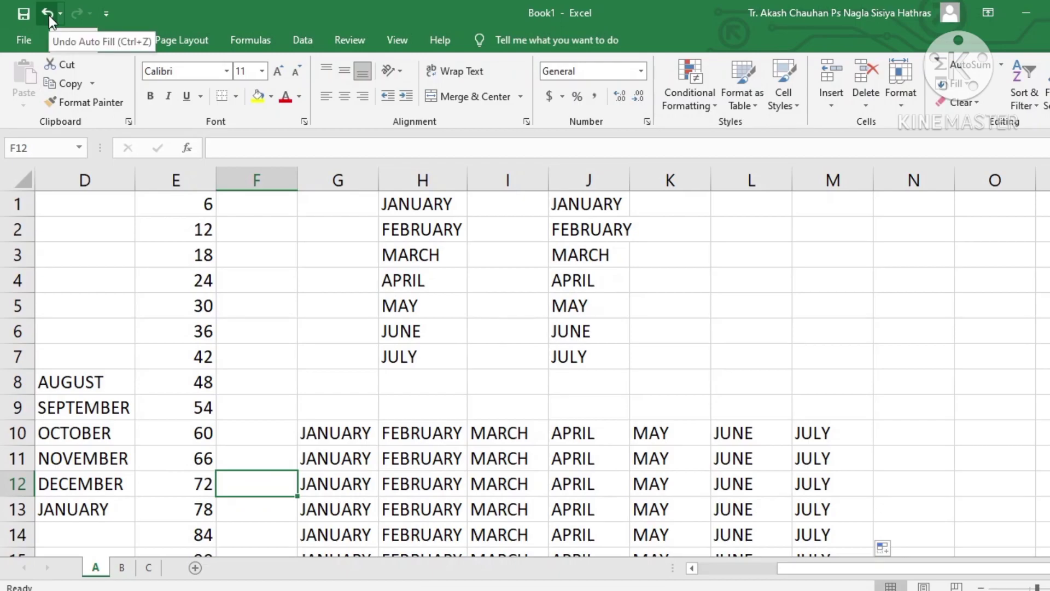
Save the workbook as 190121 in the Documents folder.
left_click(21, 18)
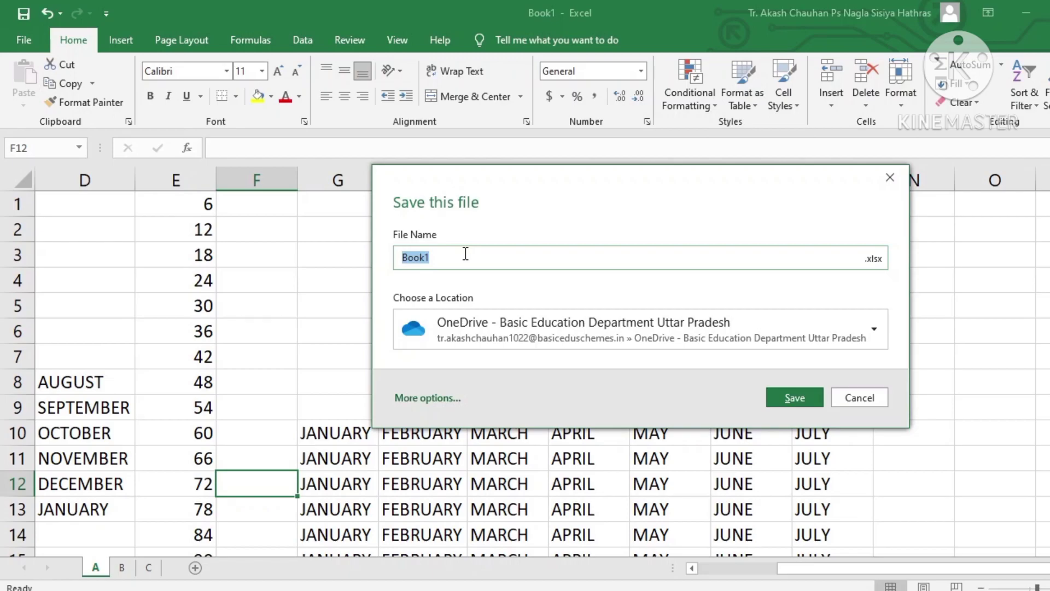
type("190121")
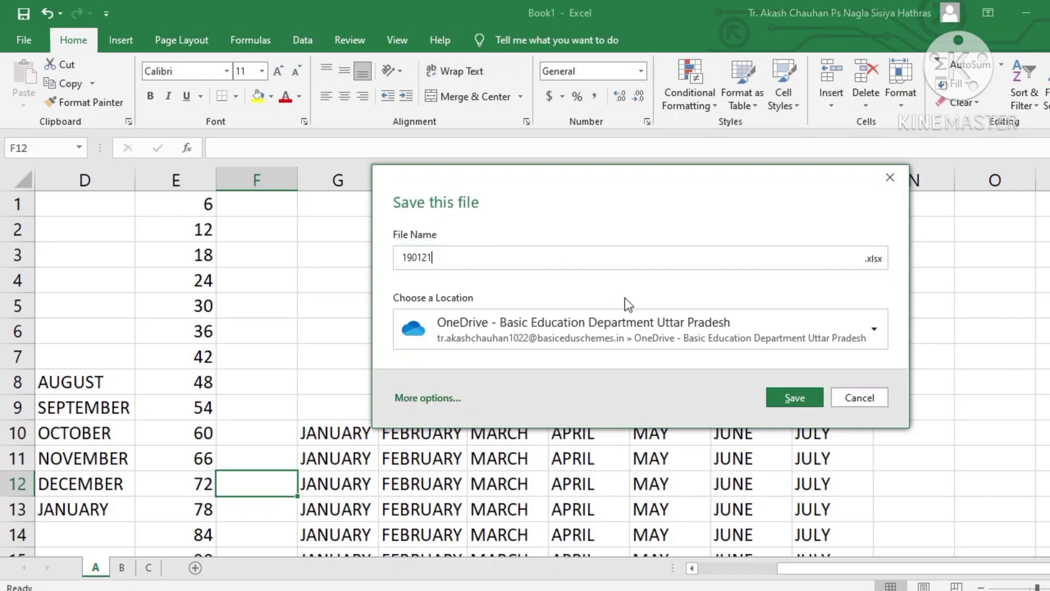
left_click(830, 333)
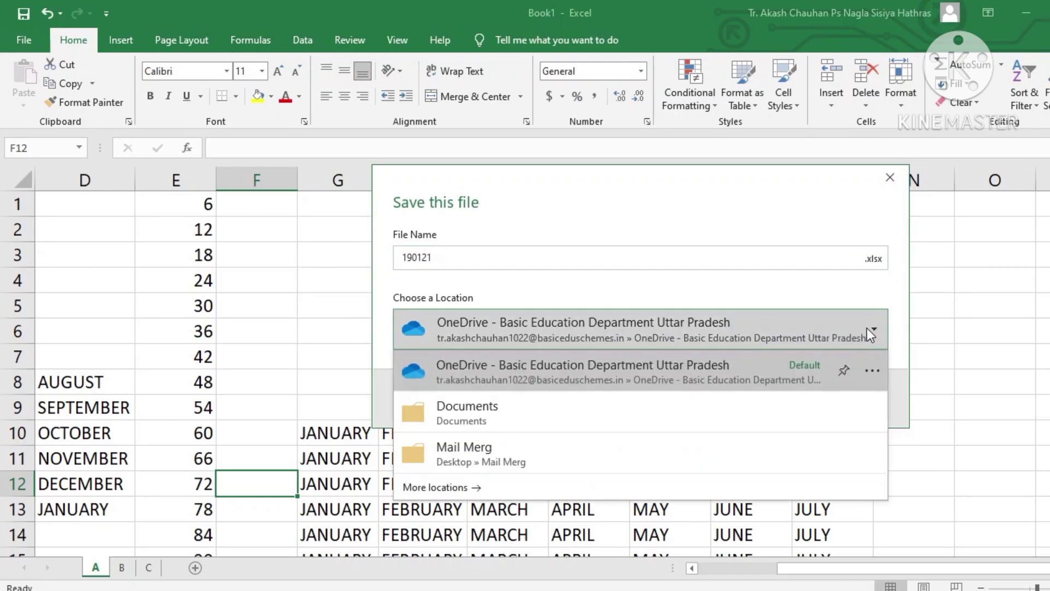
left_click(539, 417)
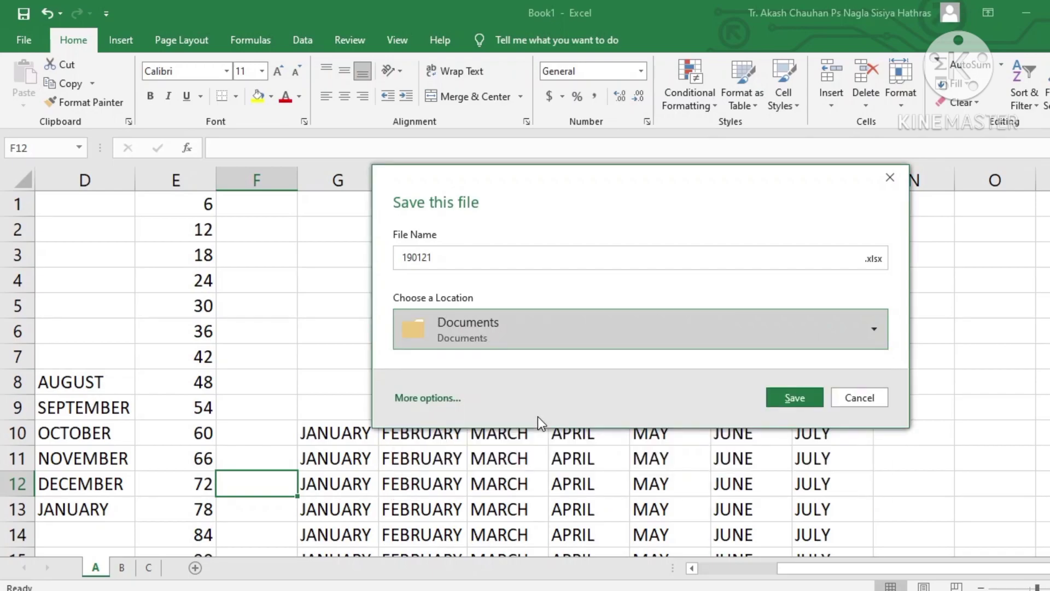
left_click(805, 394)
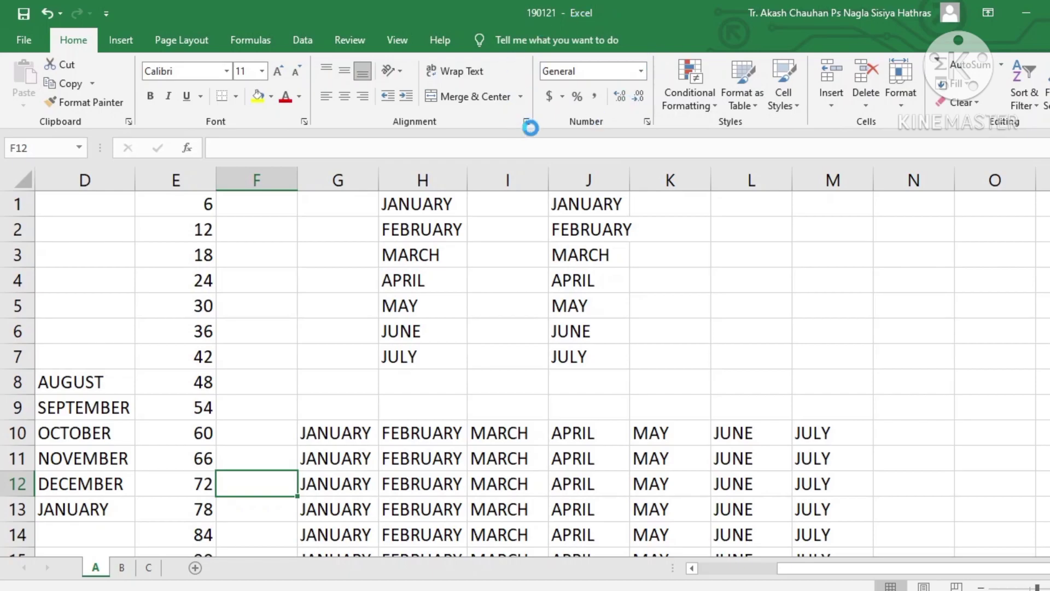
Undo the autofill of the month rows below row 10 and redo it.
left_click(110, 222)
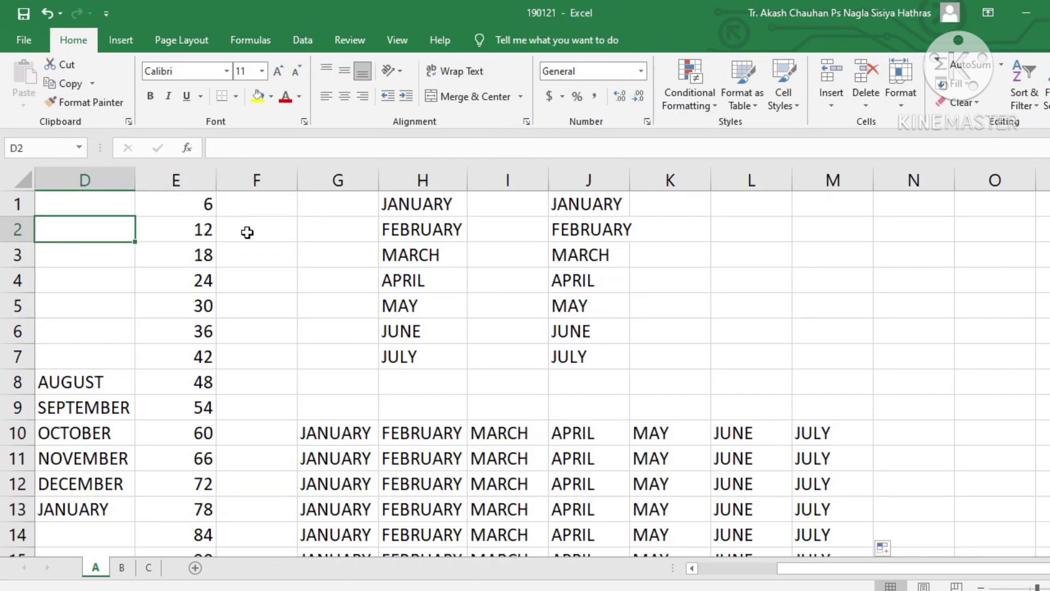
left_click(52, 15)
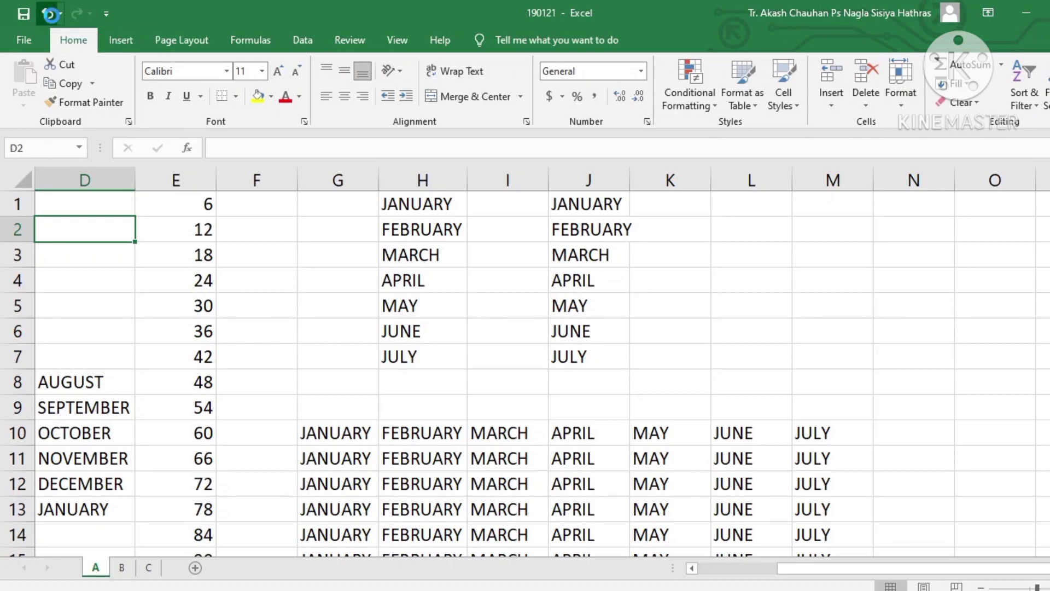
left_click(51, 15)
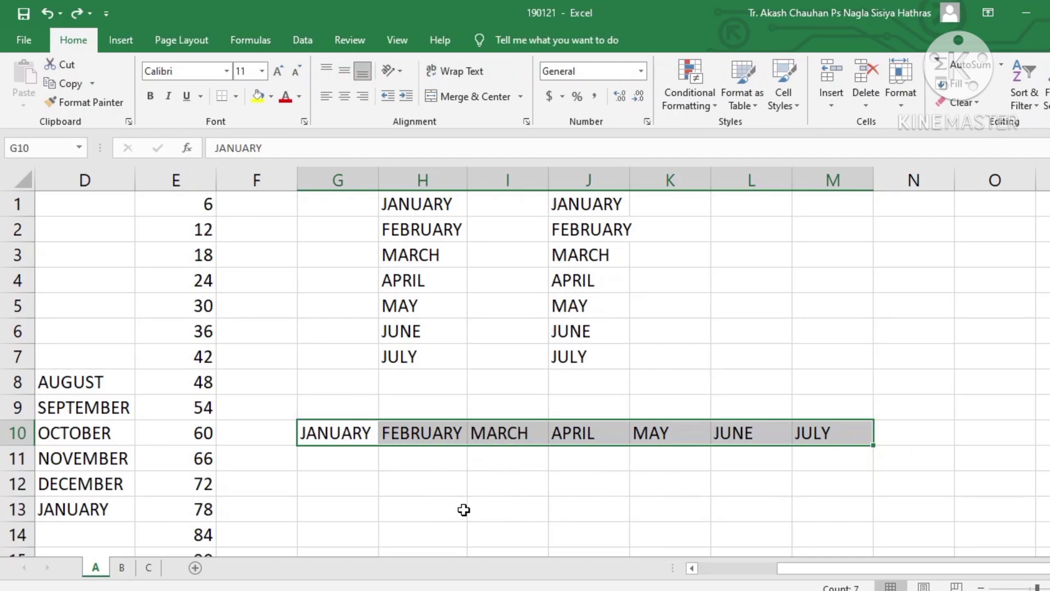
left_click(74, 12)
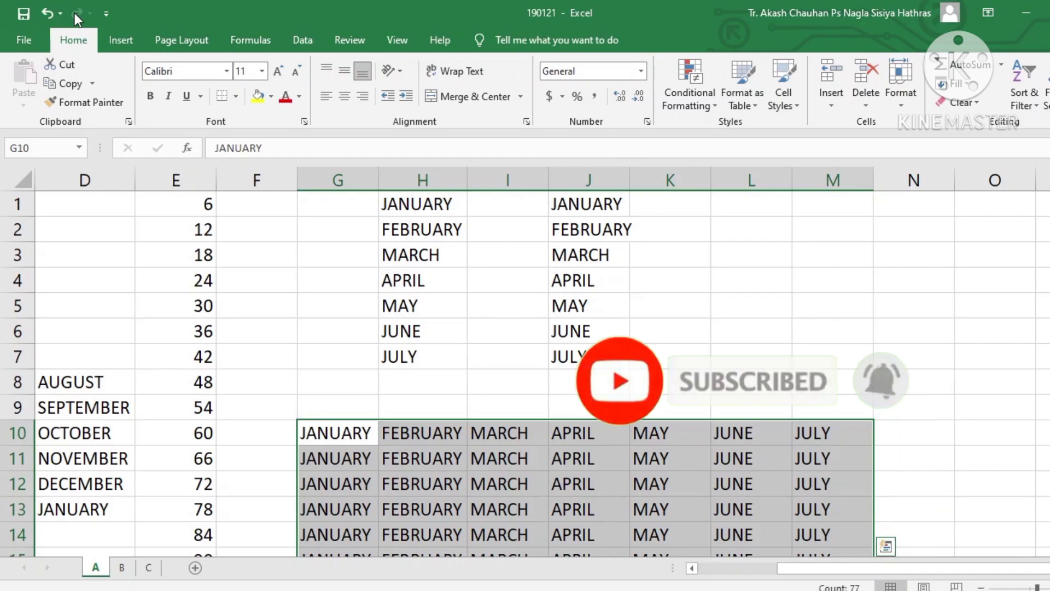
left_click(289, 237)
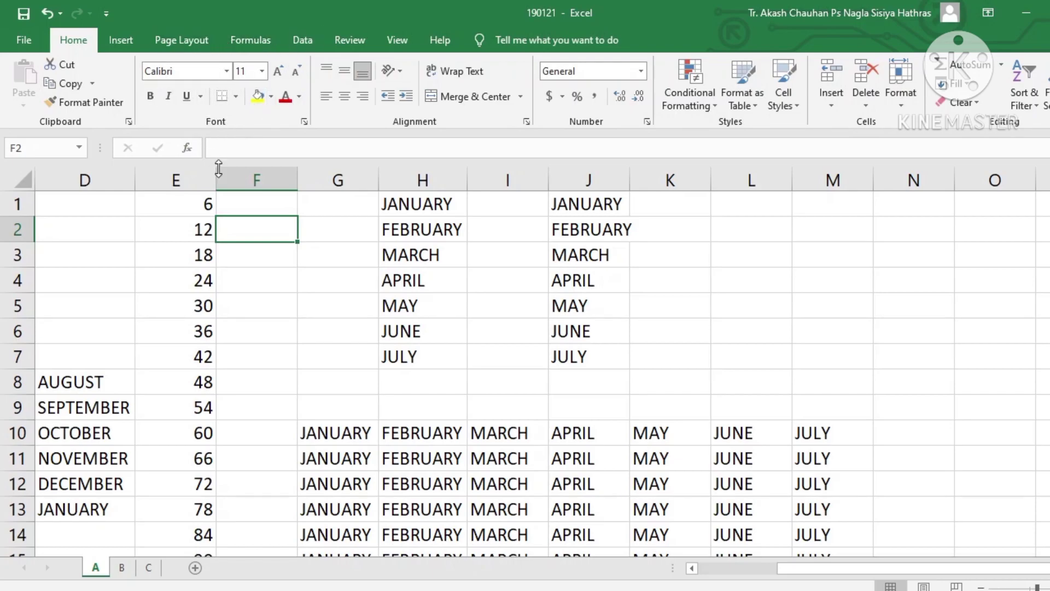
Change the font of the month names in H1:H7 to Kokila.
left_click_drag(431, 205, 432, 351)
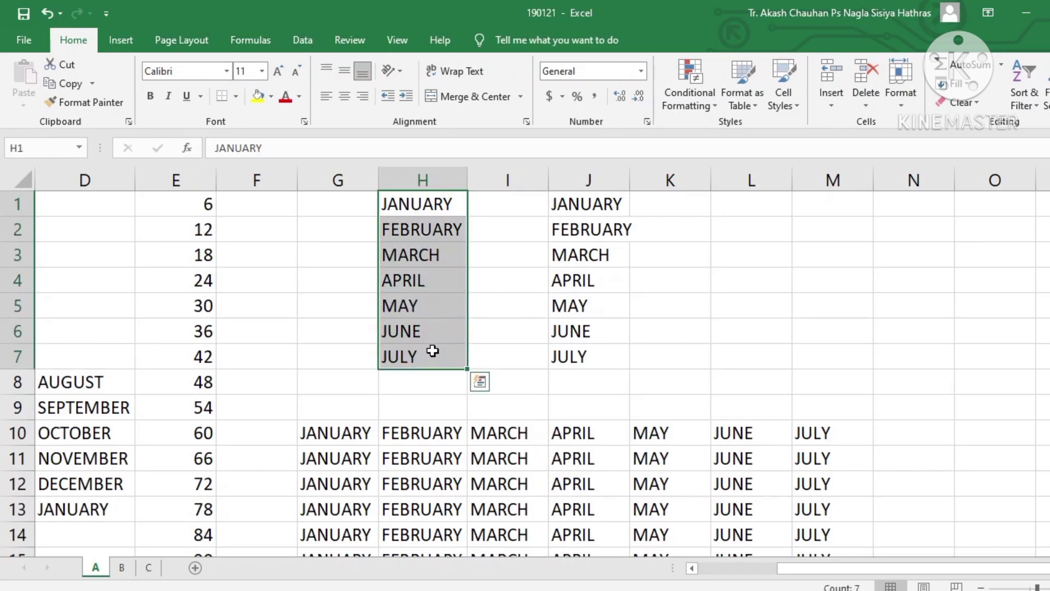
left_click(226, 76)
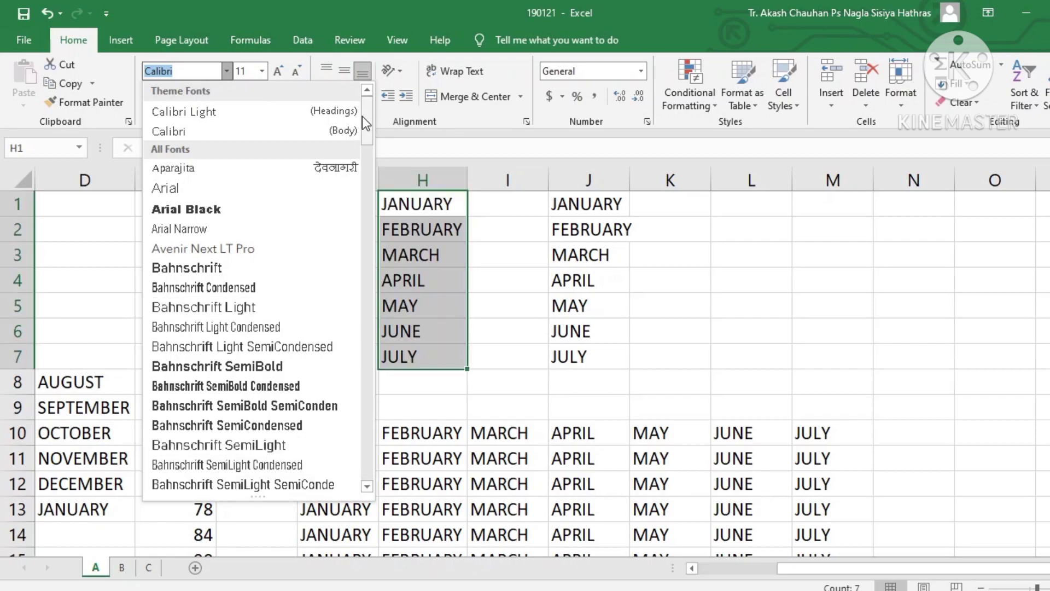
scroll(362, 117, "down", 6)
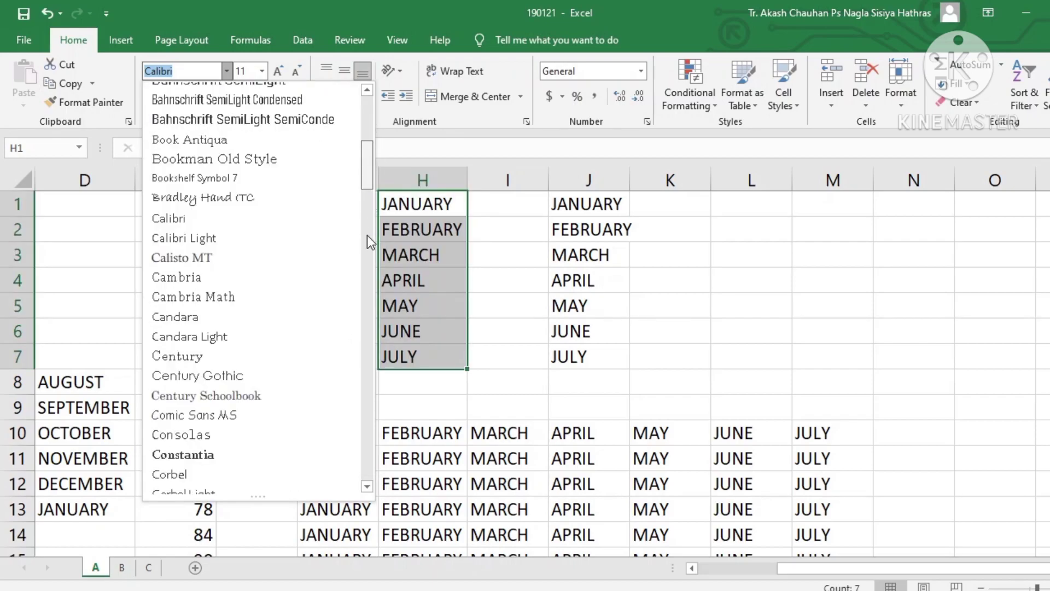
scroll(208, 309, "down", 6)
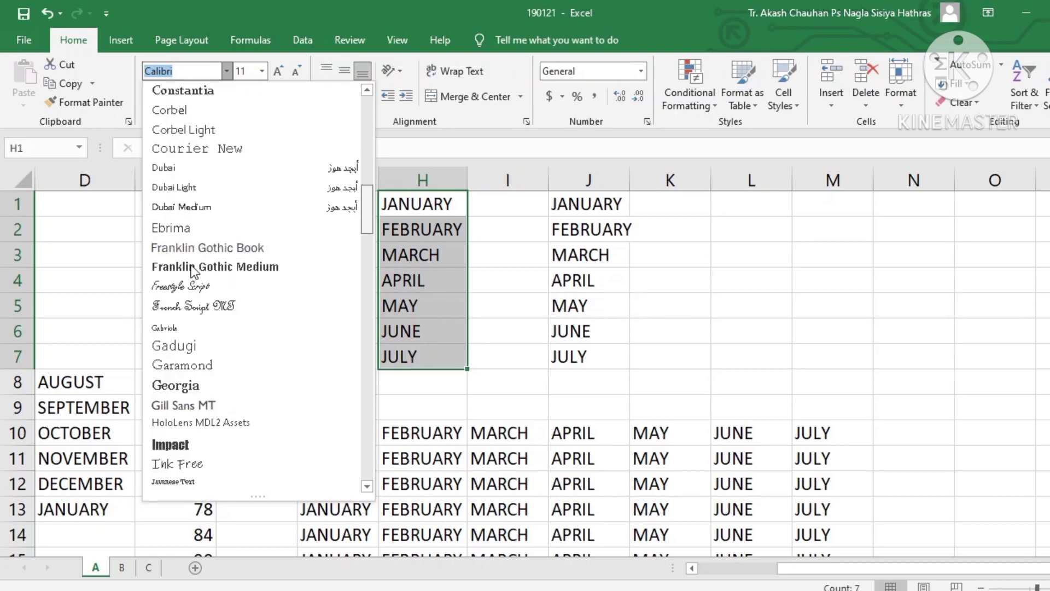
scroll(193, 270, "down", 4)
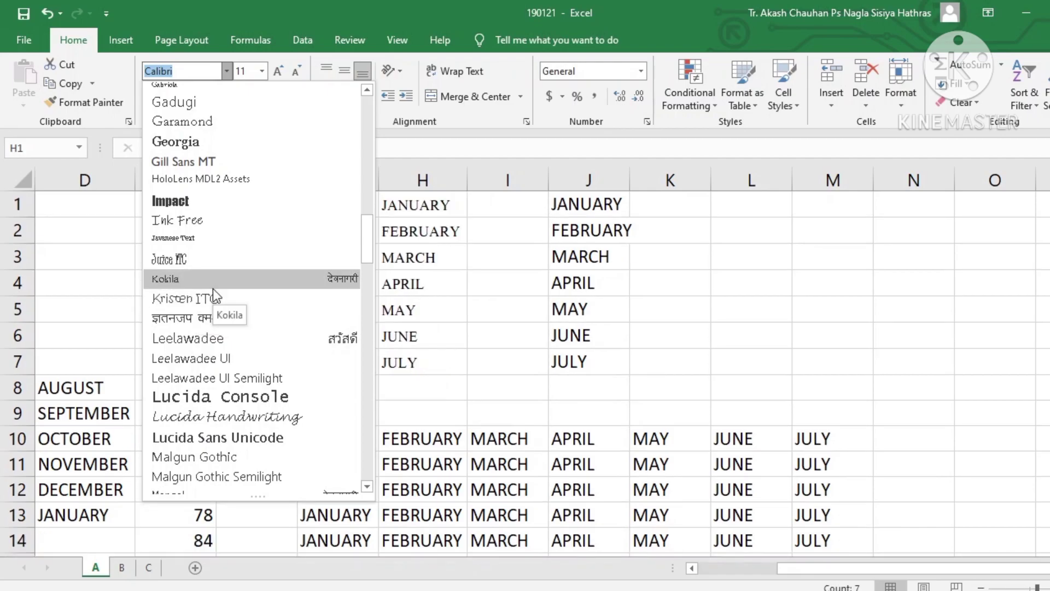
left_click(212, 288)
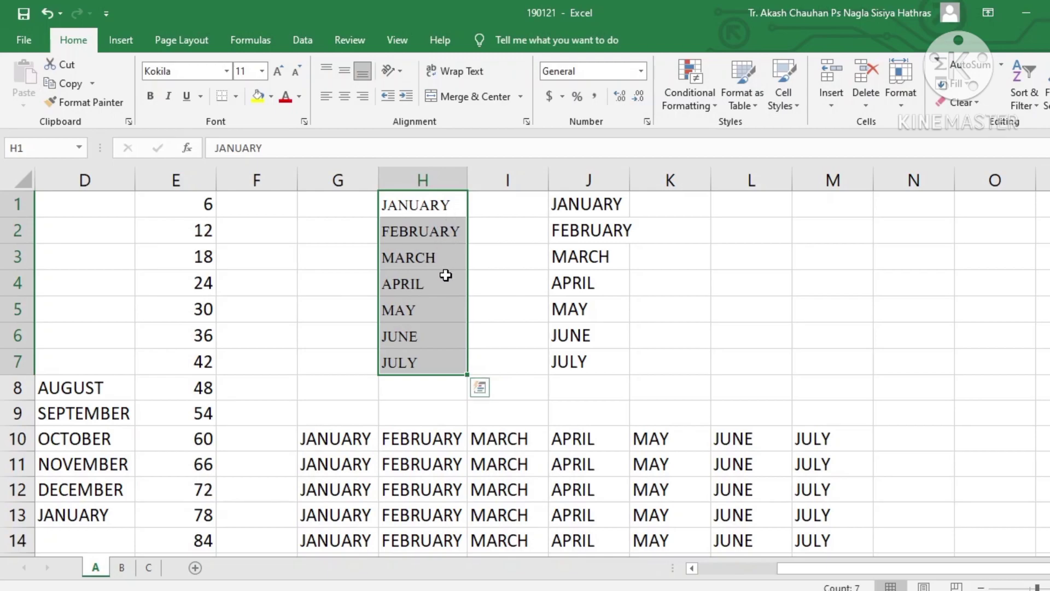
Increase the font size of the month names in H1:H7 in increments up to 22.
left_click(263, 72)
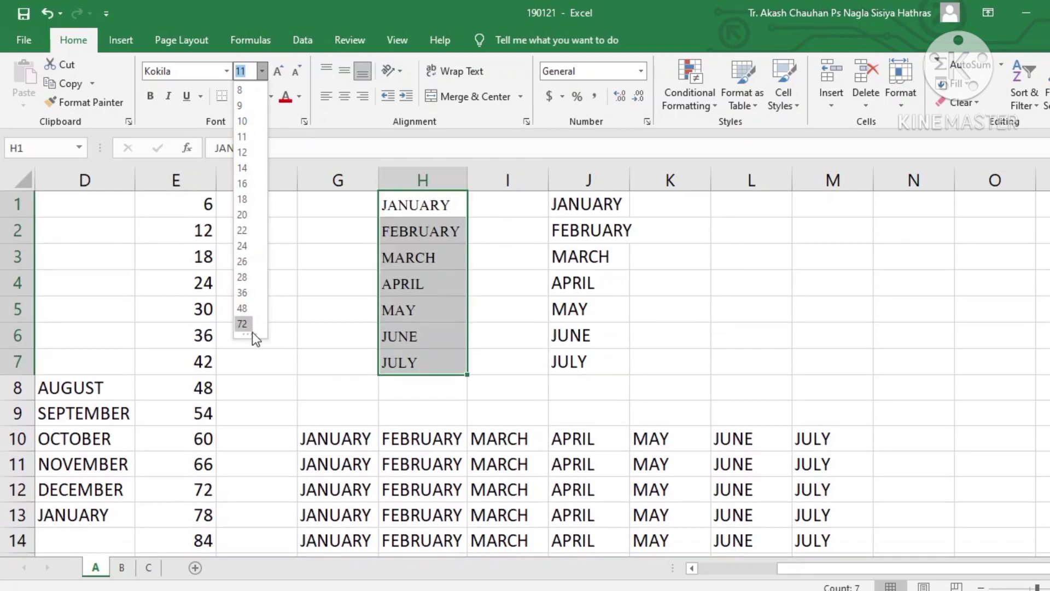
left_click(257, 73)
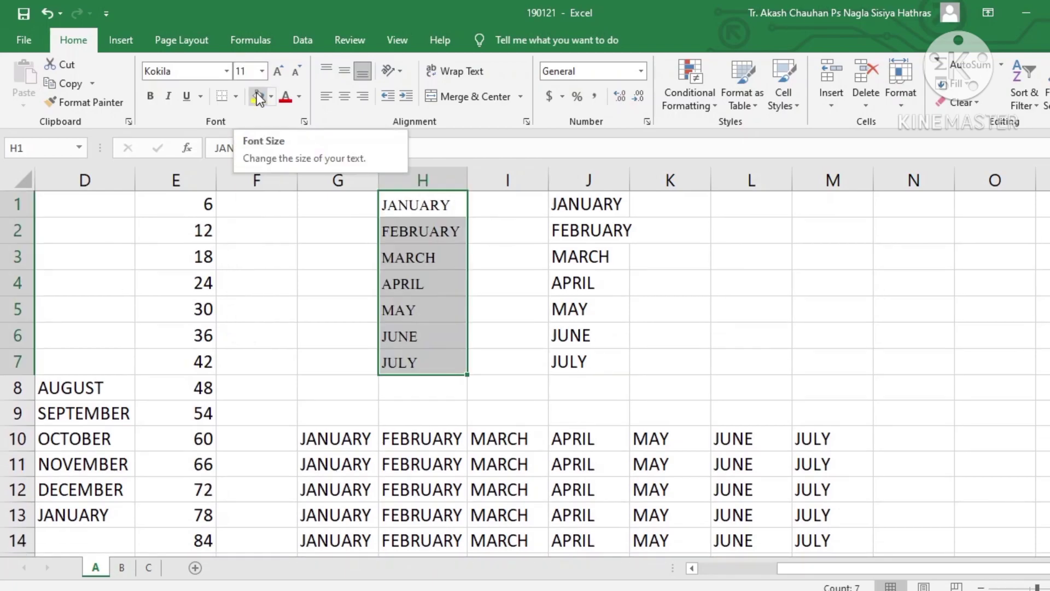
left_click(278, 71)
left_click(278, 71)
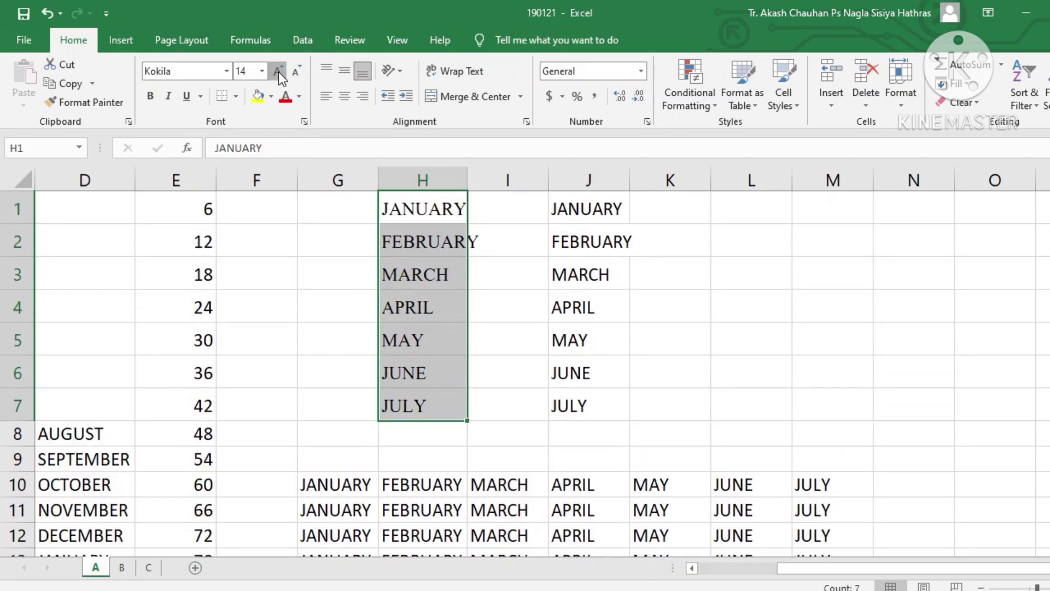
left_click(278, 71)
left_click(278, 71)
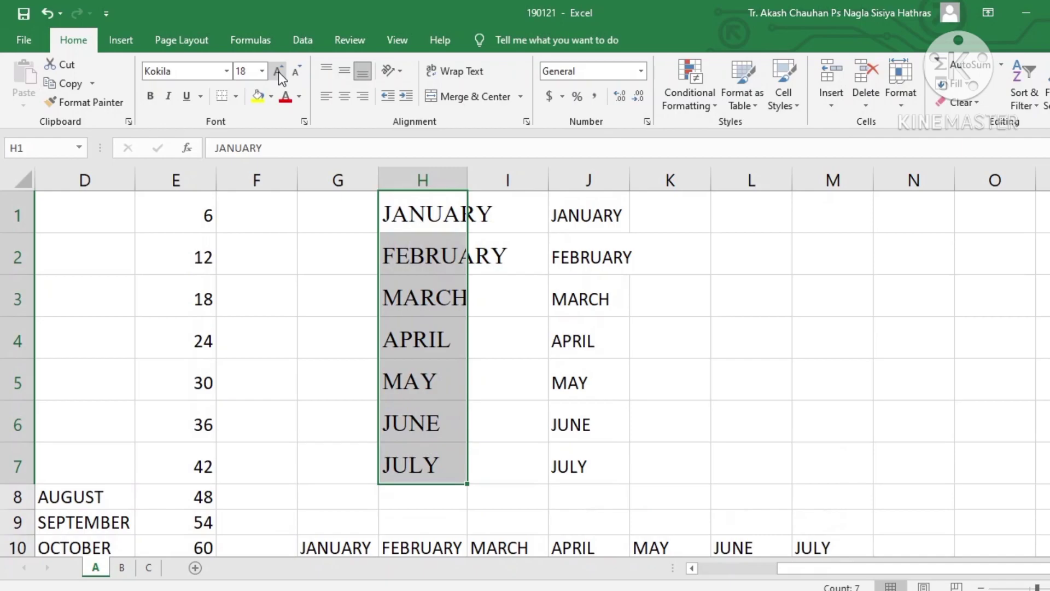
left_click(278, 71)
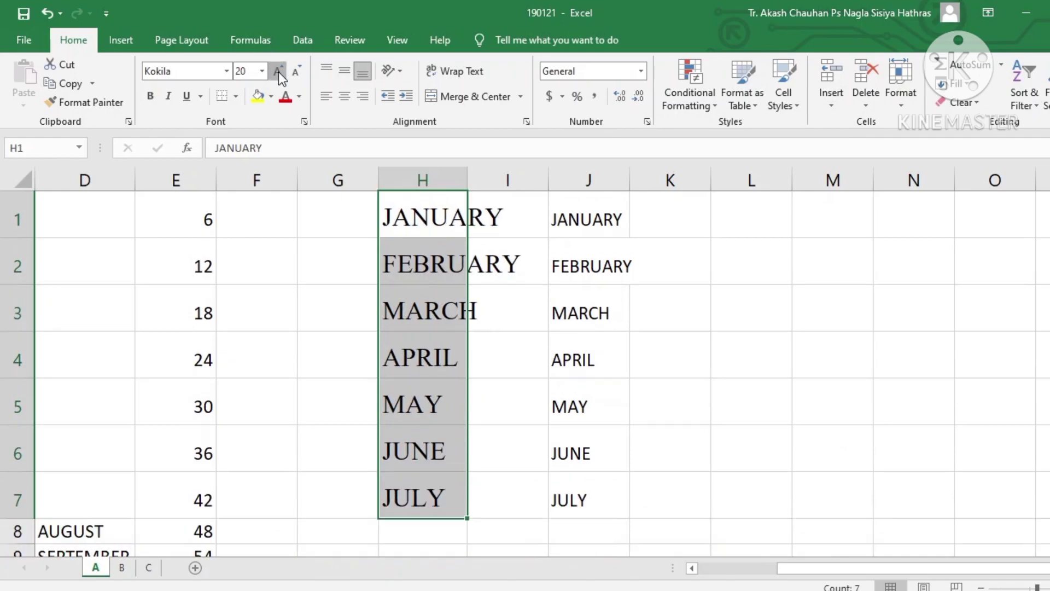
left_click(278, 71)
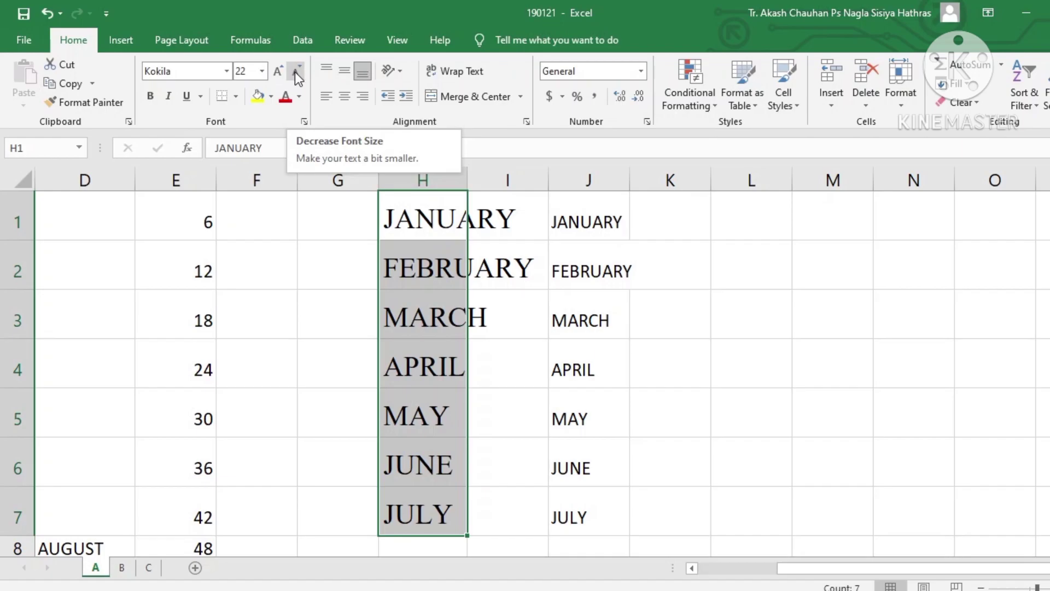
Decrease the font size of H1:H7 in increments down to 11.
left_click(295, 71)
left_click(296, 72)
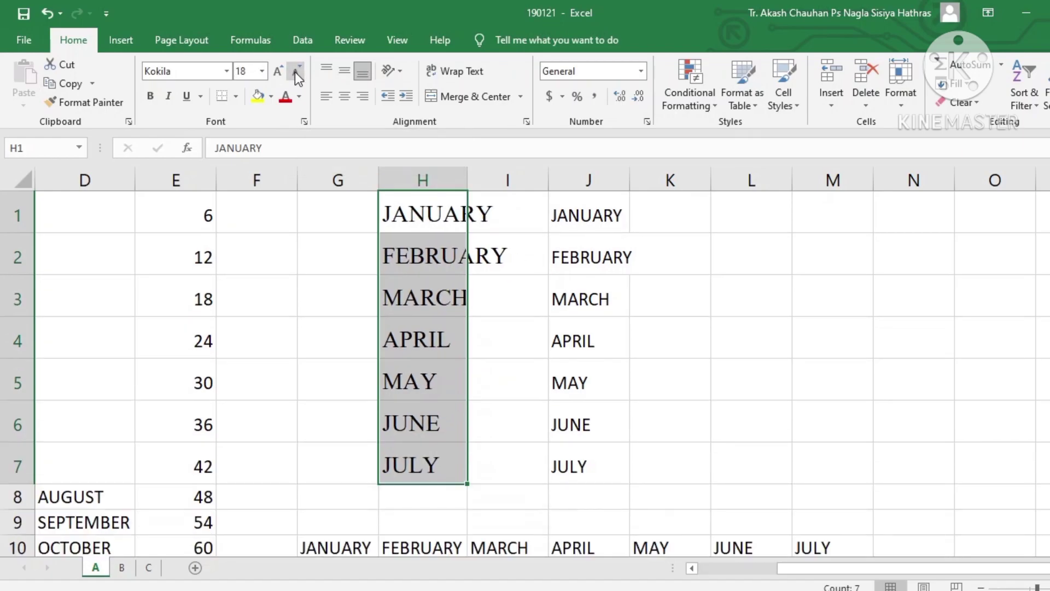
left_click(296, 72)
left_click(296, 72)
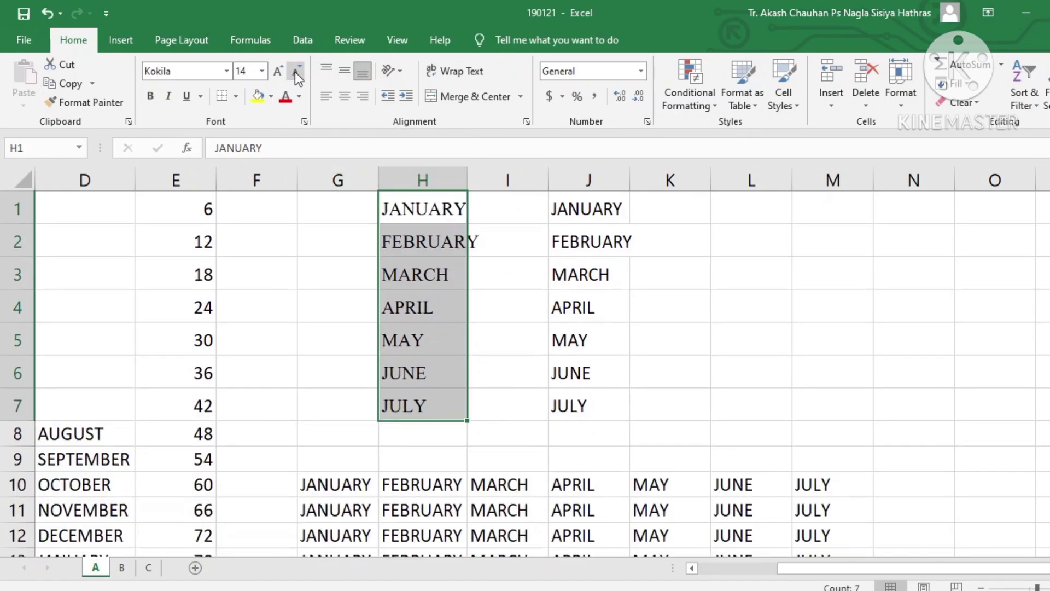
left_click(296, 72)
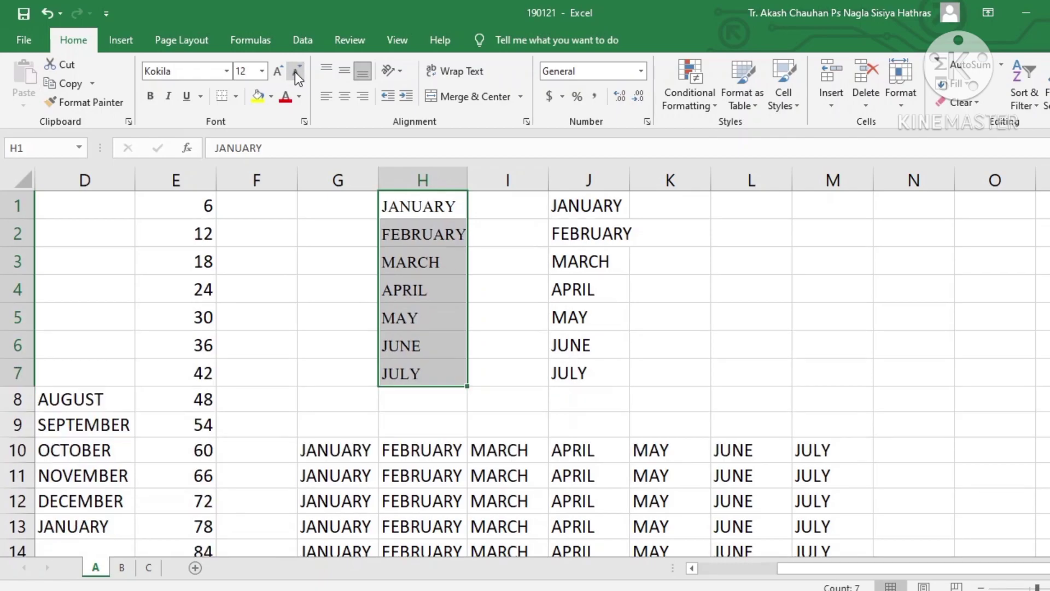
left_click(295, 72)
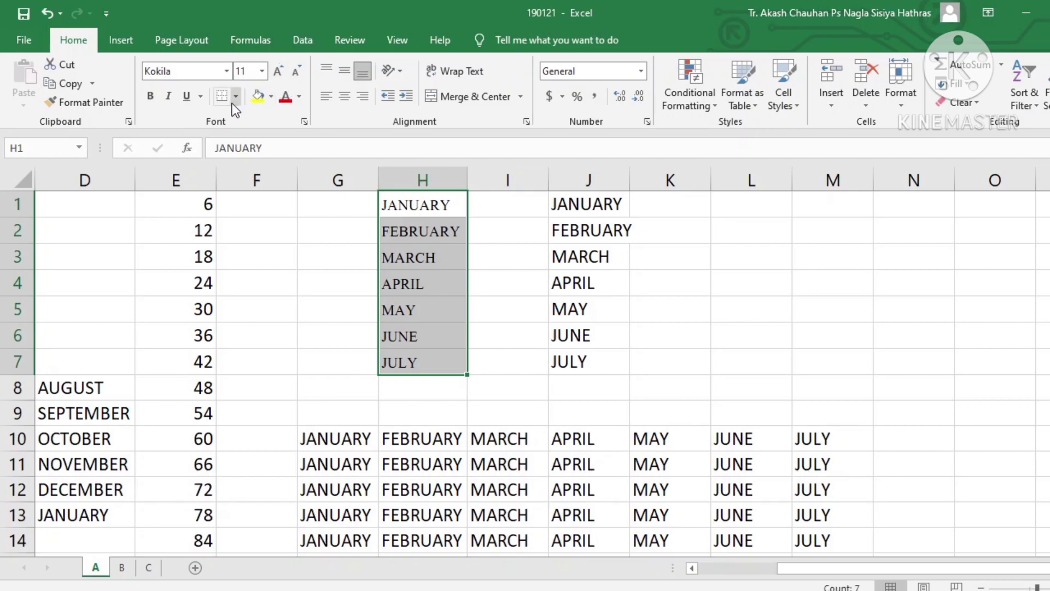
Apply bold, italic and underline formatting to the month names in H1:H7.
left_click(147, 102)
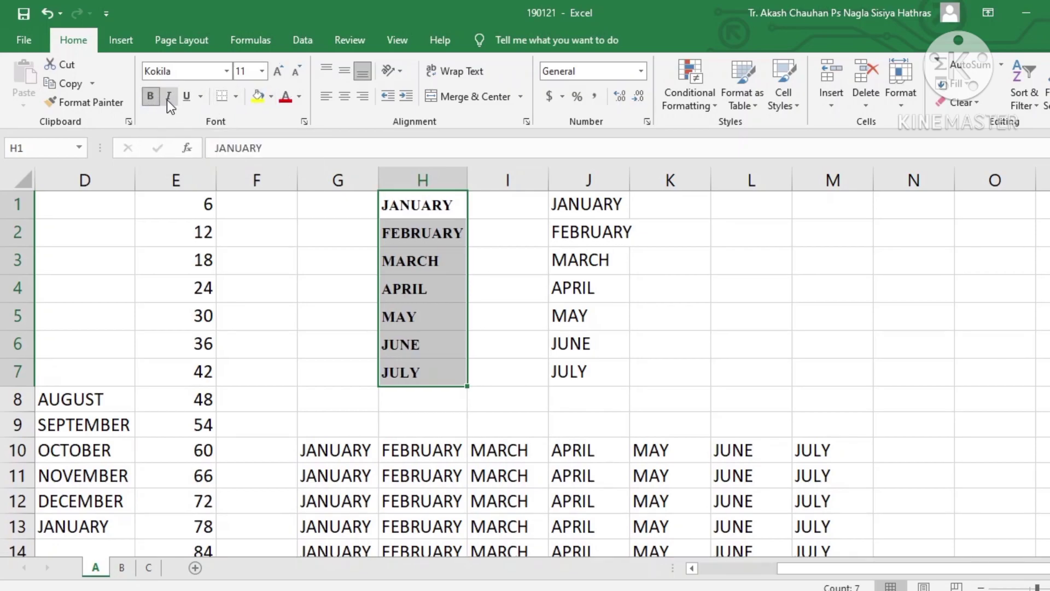
left_click(169, 100)
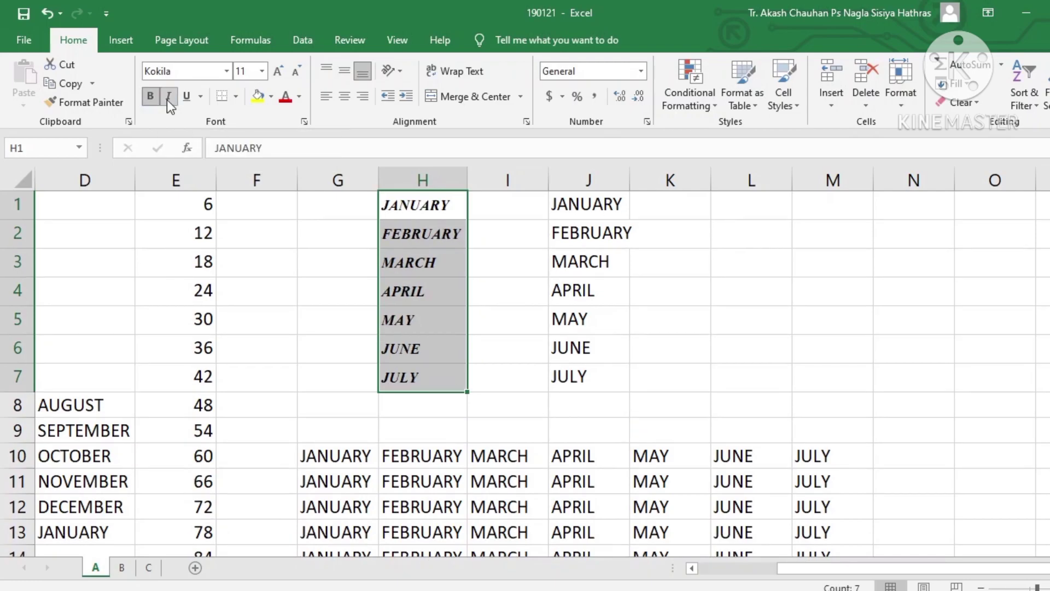
left_click(186, 97)
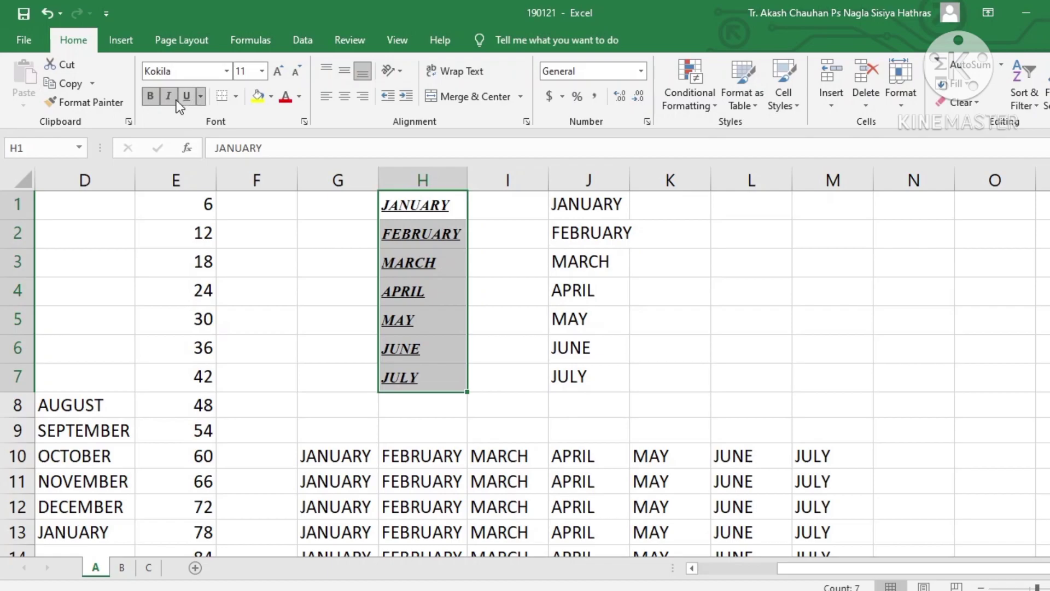
Remove the bold, italic and underline formatting from H1:H7.
left_click(150, 98)
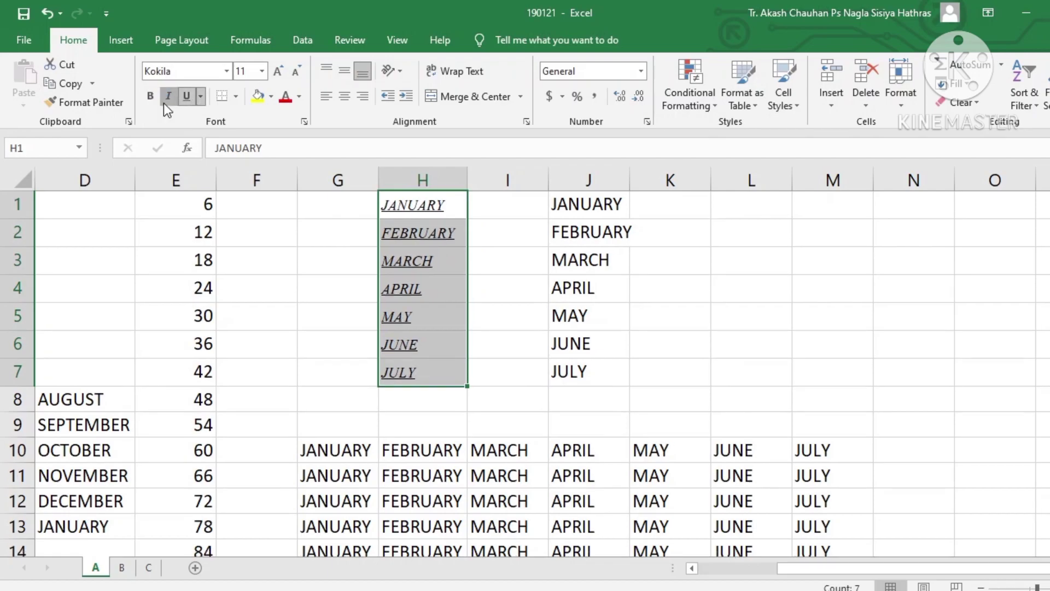
left_click(163, 103)
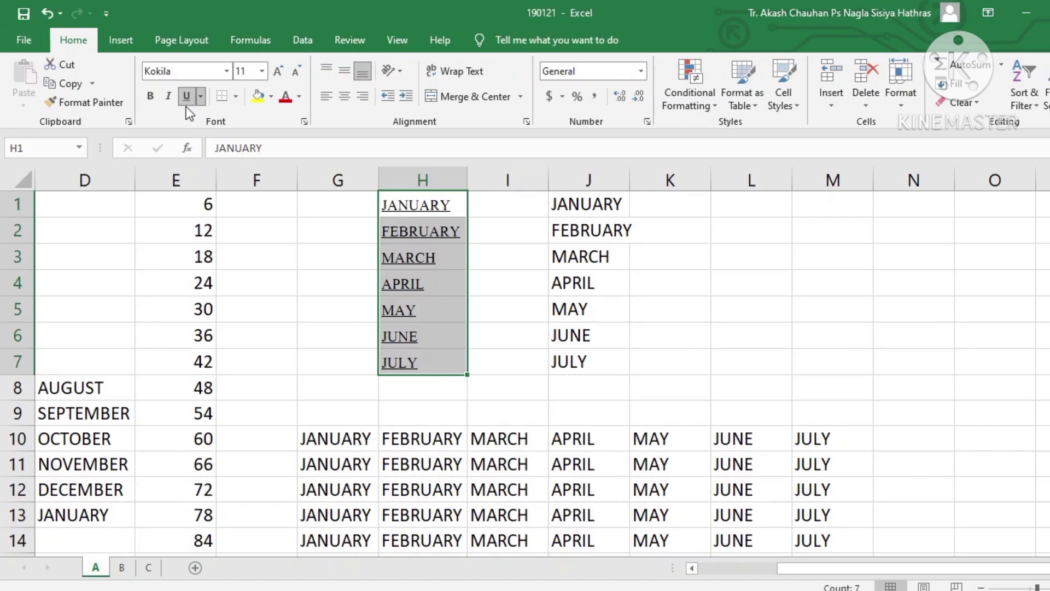
left_click(186, 98)
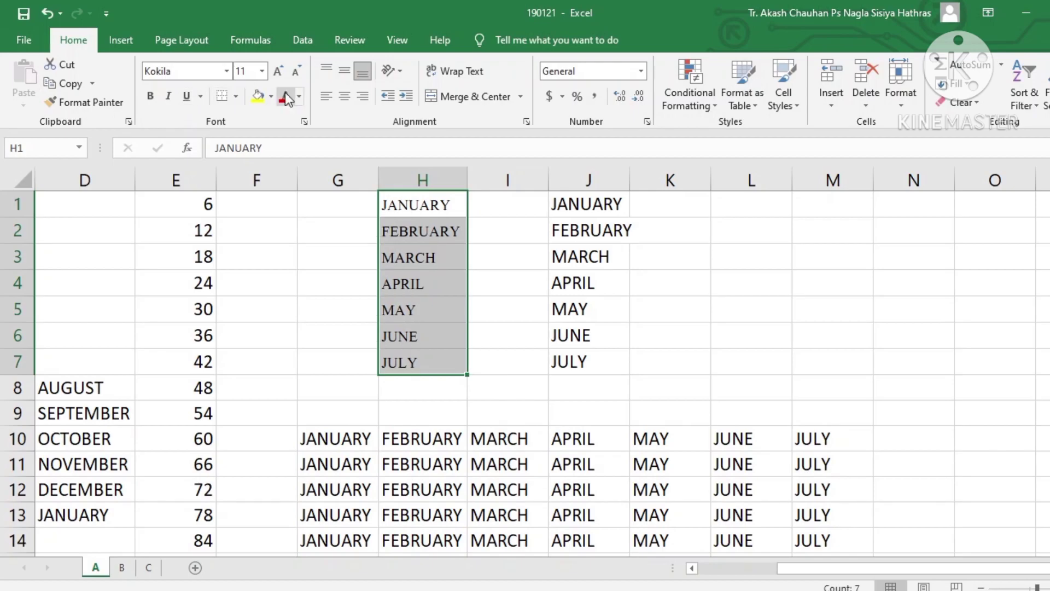
Apply All Borders to the month names in H1:H7.
left_click(238, 100)
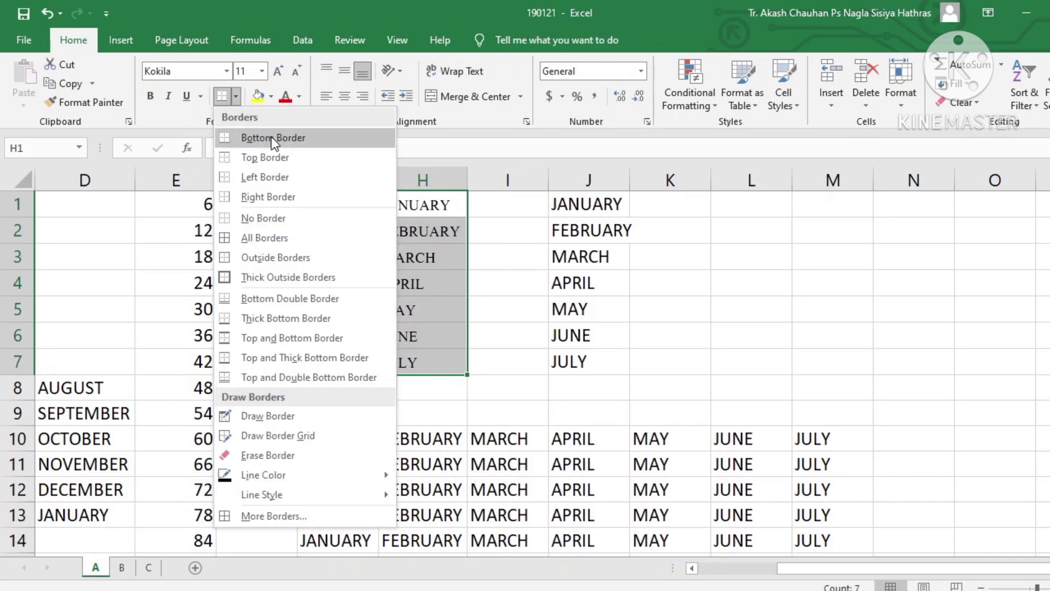
left_click(272, 236)
left_click(332, 285)
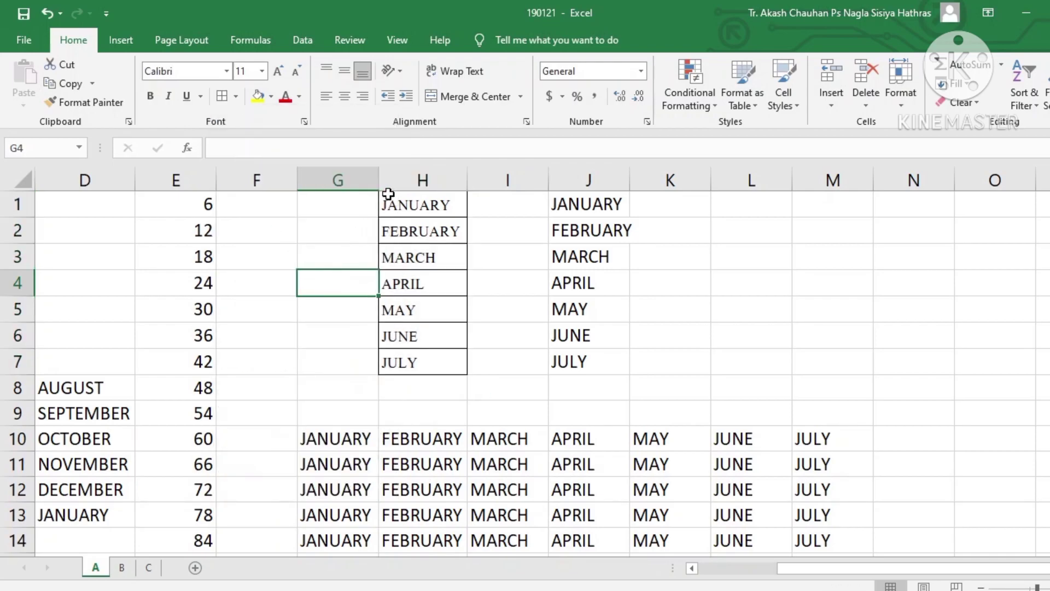
Apply All Borders and a standard red fill to the range H1:J7.
left_click_drag(385, 200, 575, 367)
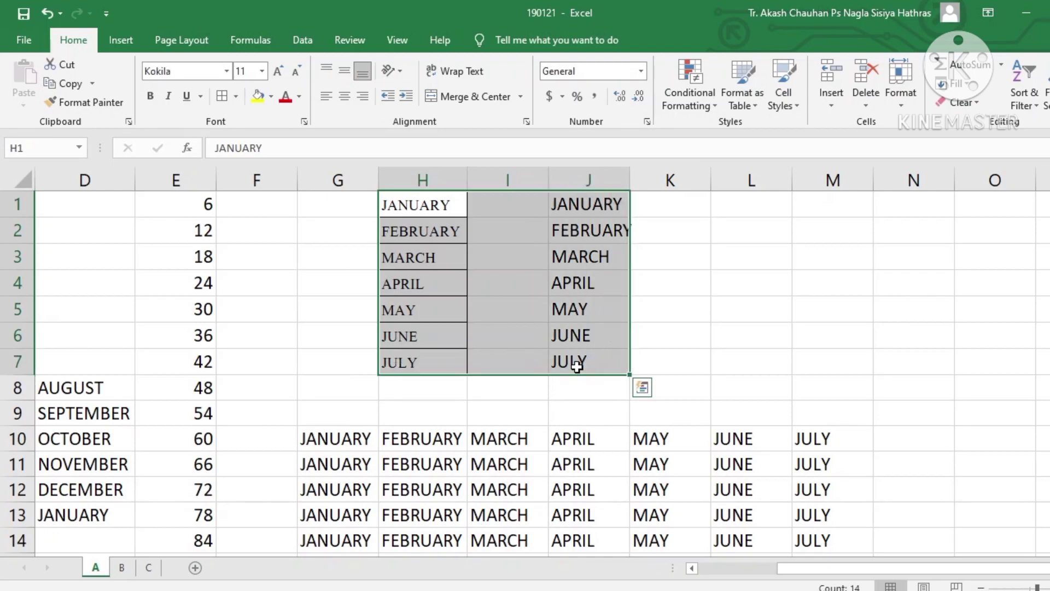
left_click(225, 97)
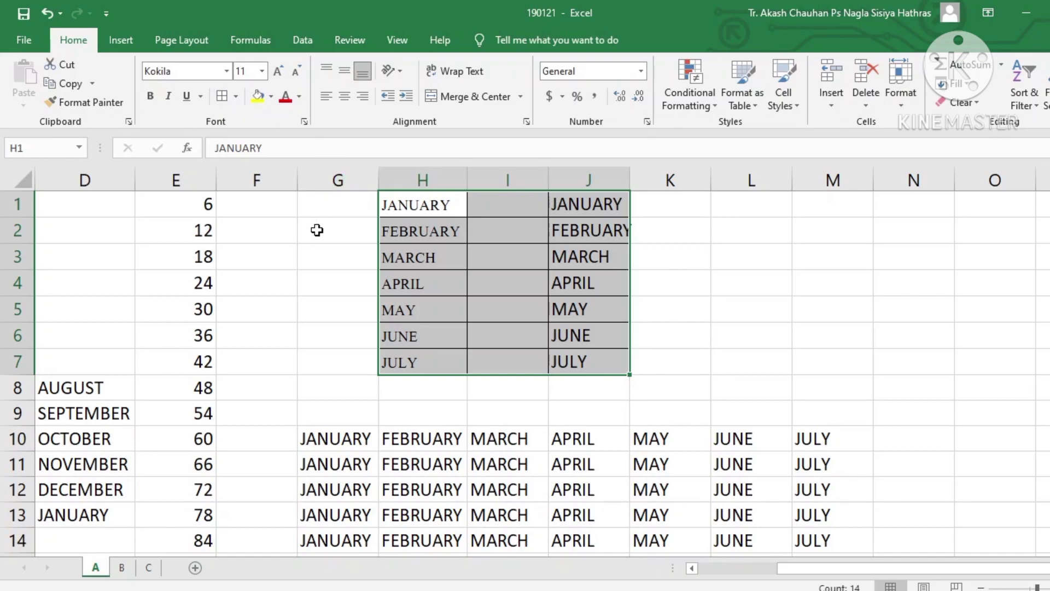
left_click(270, 97)
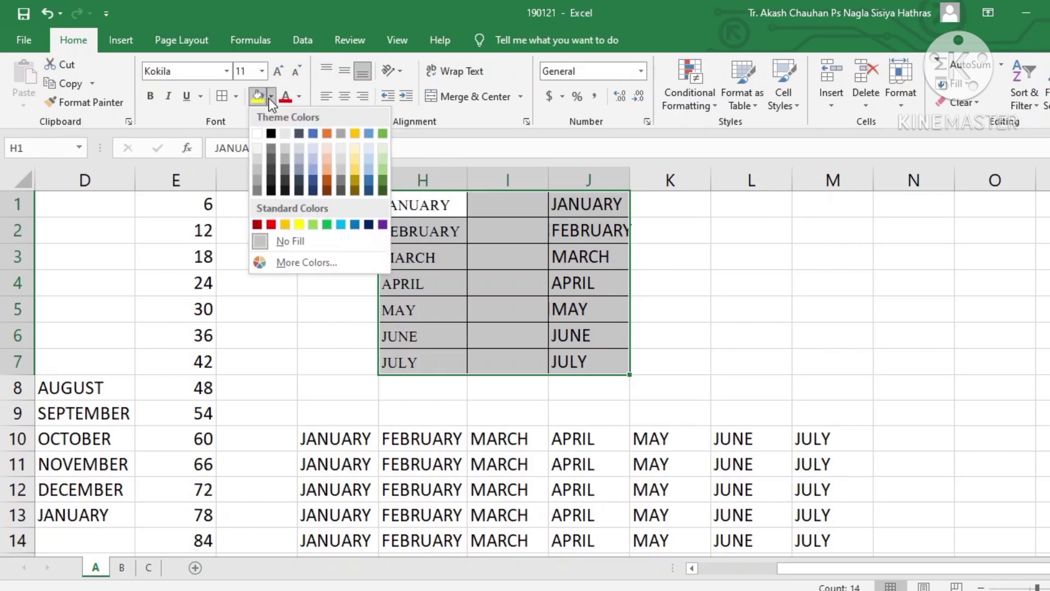
left_click(271, 225)
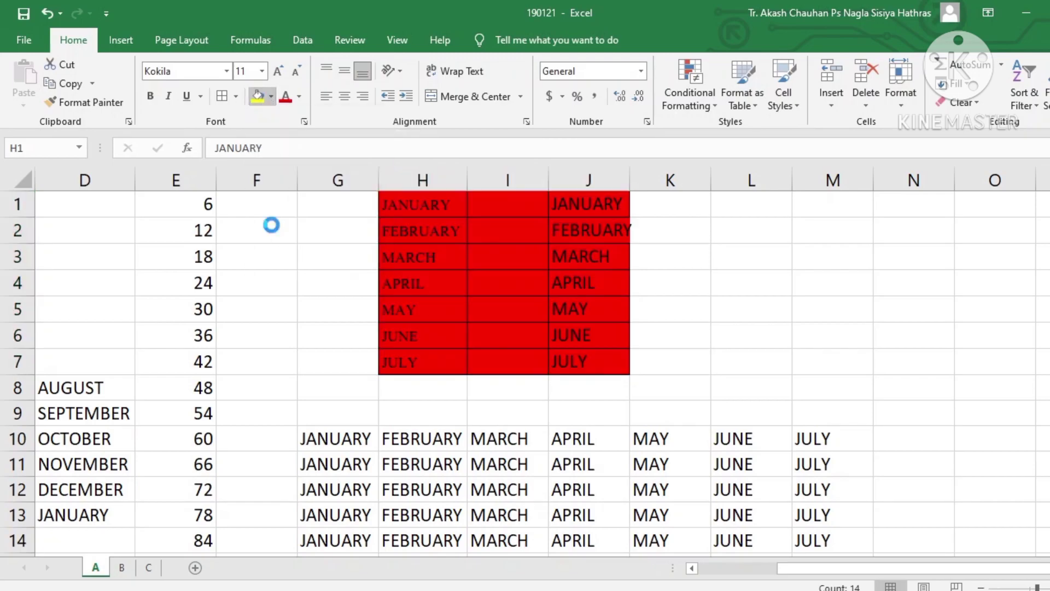
Set the font colour of H1:J7 to standard blue and widen column J slightly to fit FEBRUARY.
left_click(299, 99)
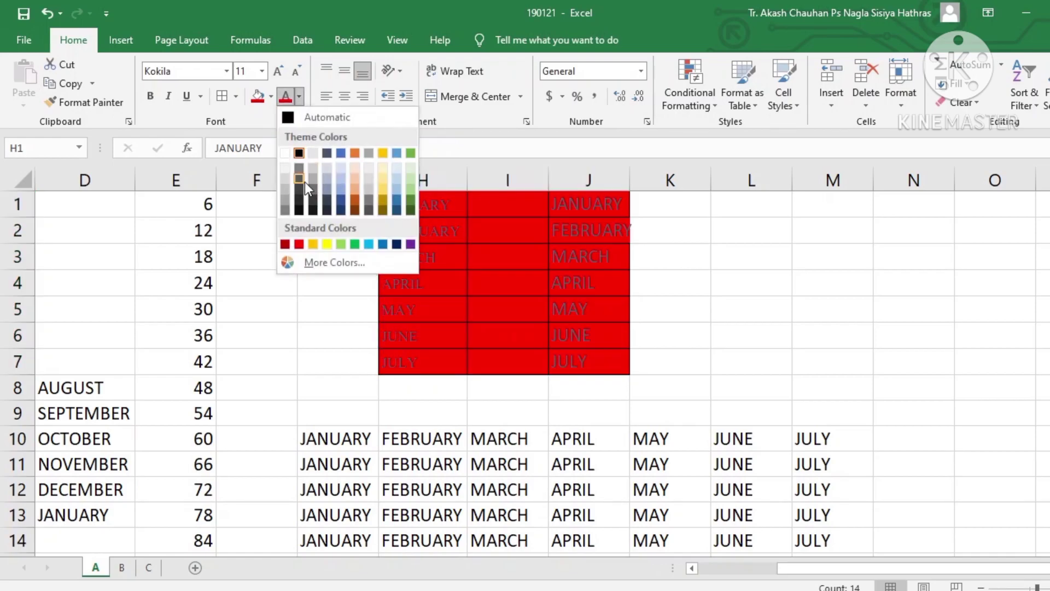
left_click(382, 244)
left_click_drag(629, 180, 637, 178)
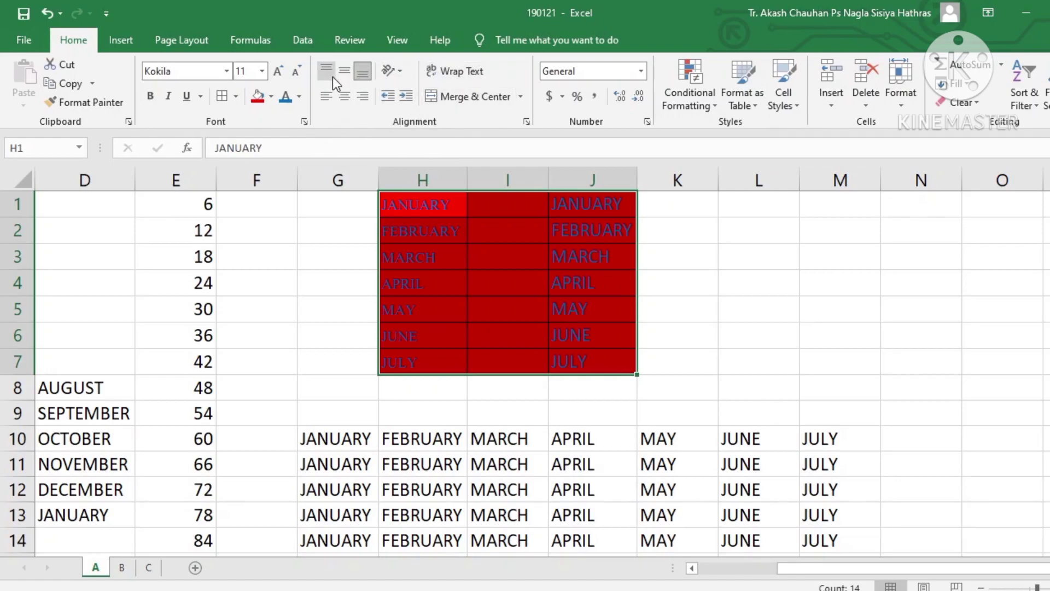
Align JANUARY in cell H1 to the centre, left and right, and try decreasing and increasing its indent.
left_click(420, 205)
left_click(344, 97)
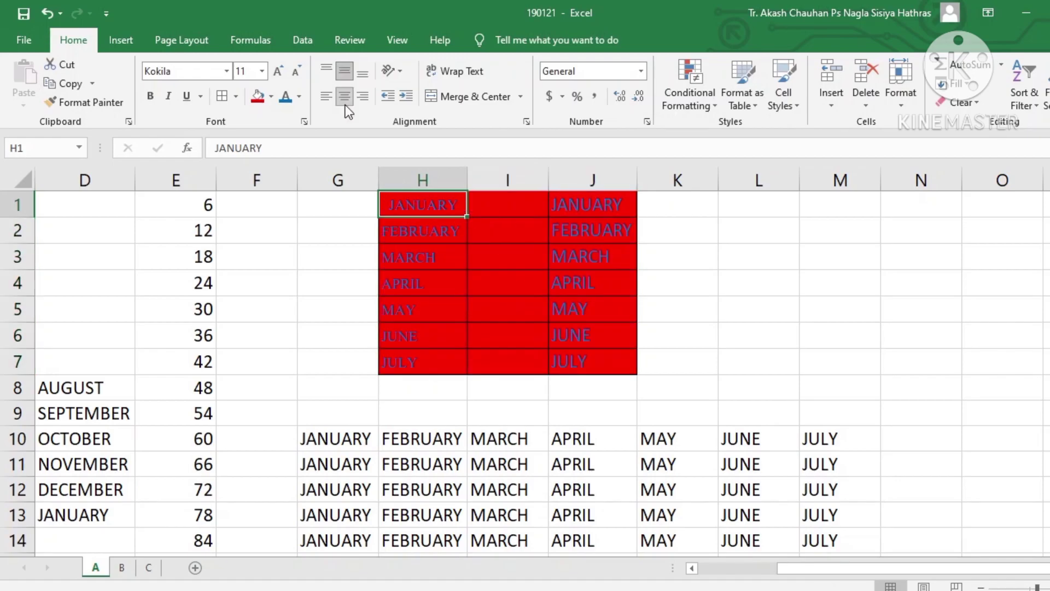
left_click(327, 99)
left_click(364, 98)
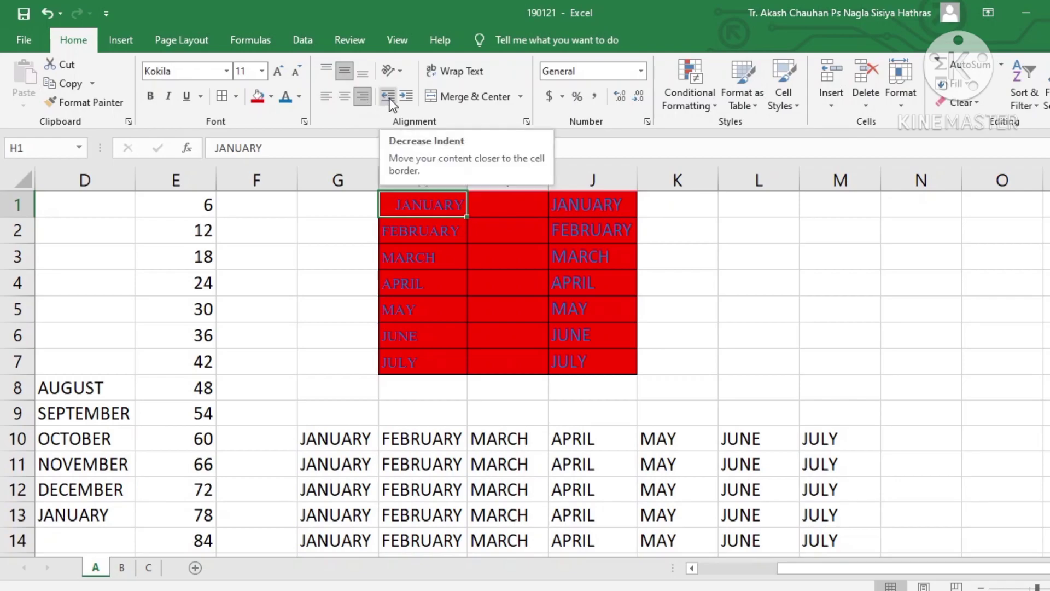
left_click(390, 98)
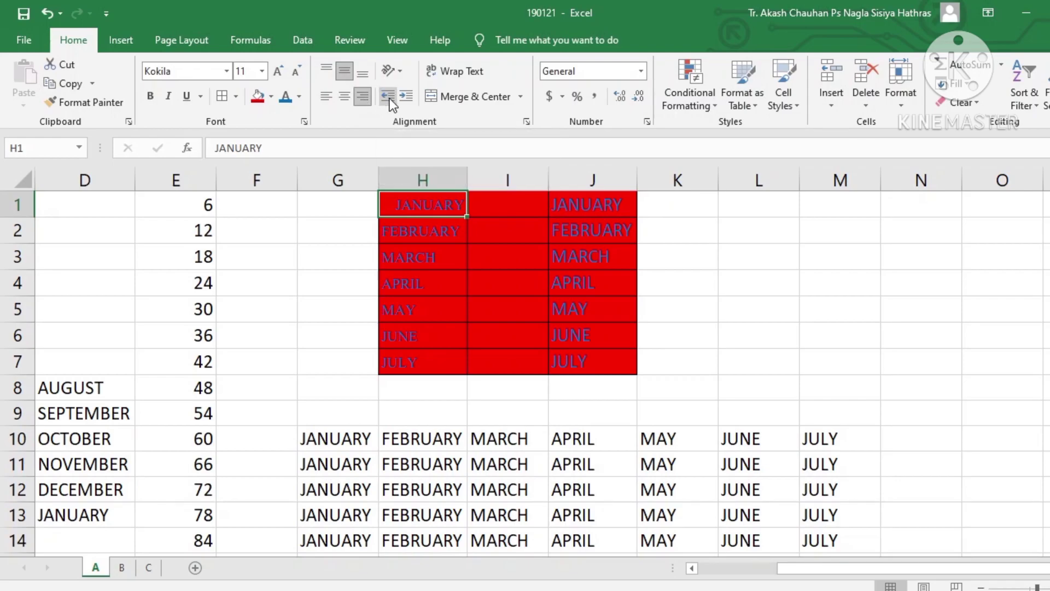
left_click(412, 99)
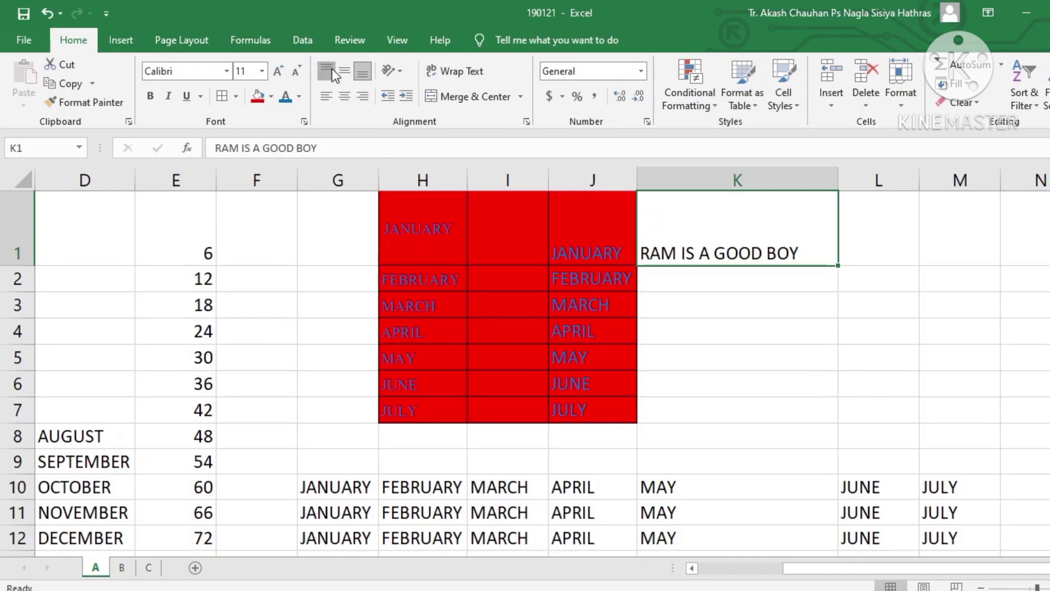
Top-align the text RAM IS A GOOD BOY in cell K1.
left_click(326, 71)
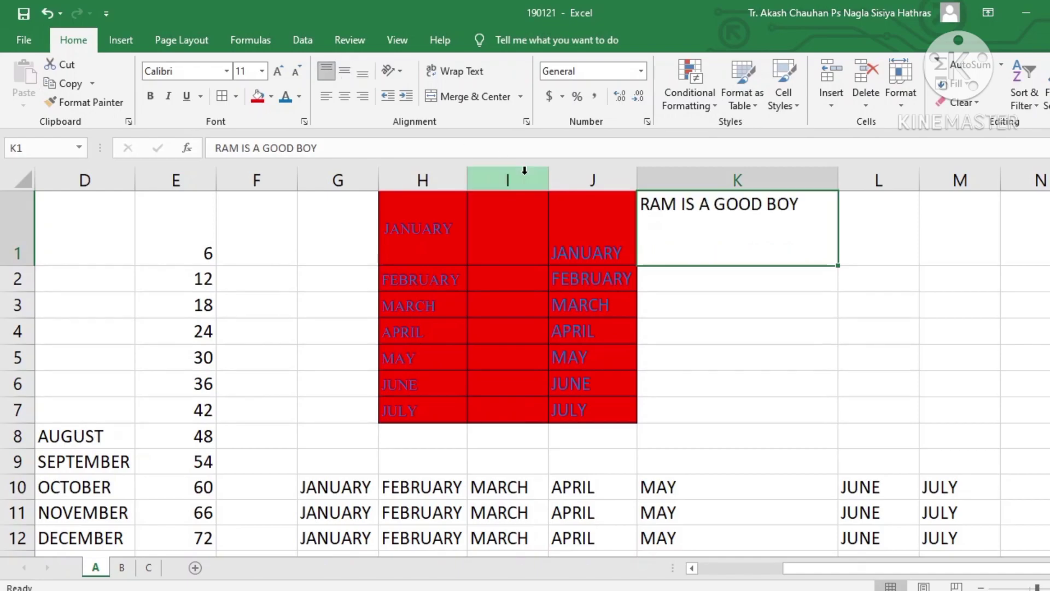
Middle-align and then bottom-align the text RAM IS A GOOD BOY in cell K1.
left_click(343, 75)
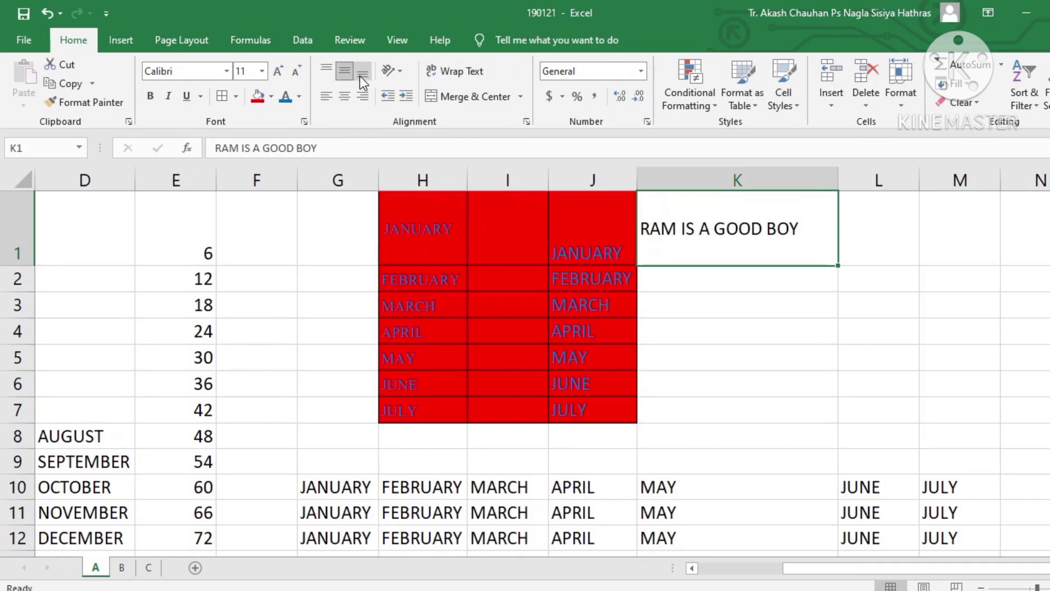
left_click(363, 73)
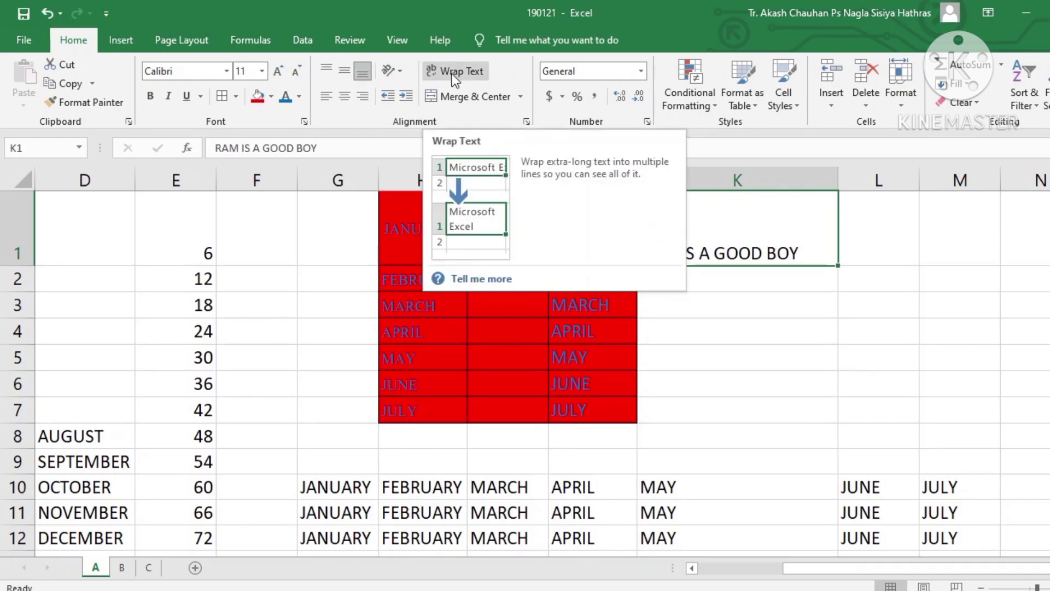
left_click(702, 290)
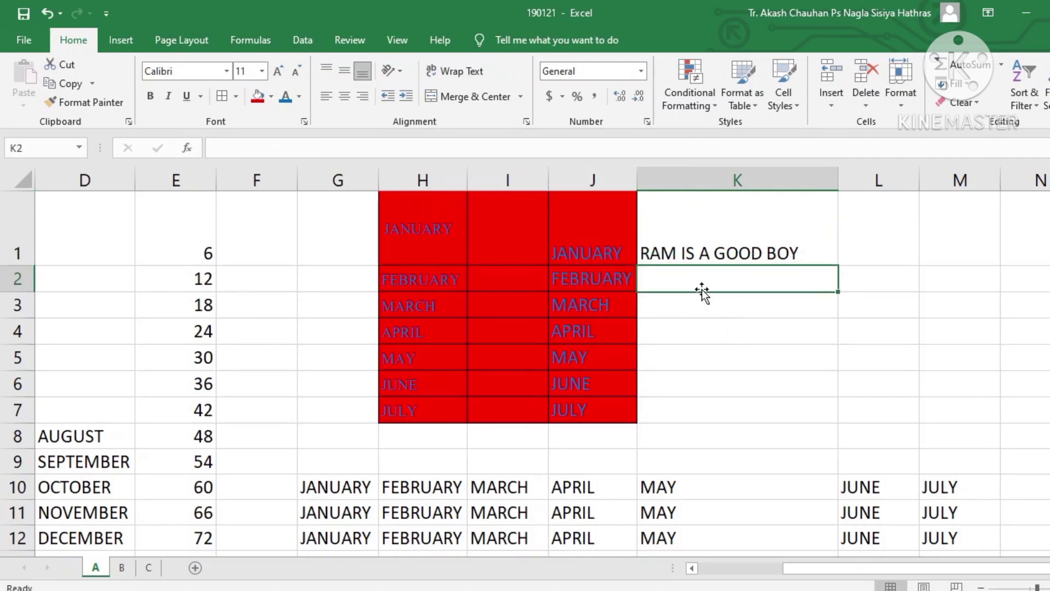
Try Wrap Text on RAM IS A GOOD BOY in cell K1 and open the cell for editing.
left_click(651, 253)
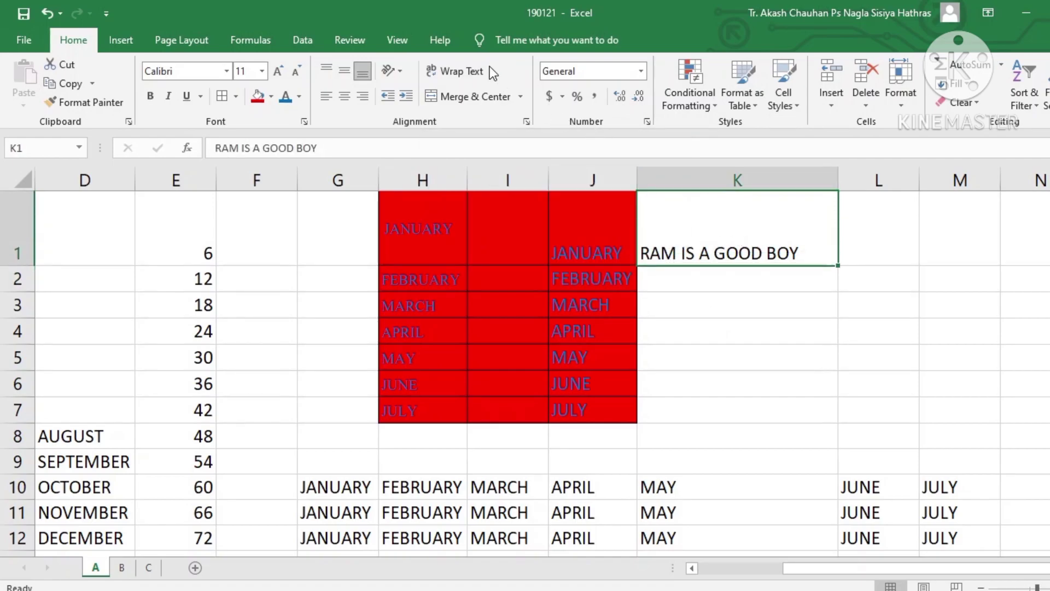
left_click(475, 74)
left_click(474, 75)
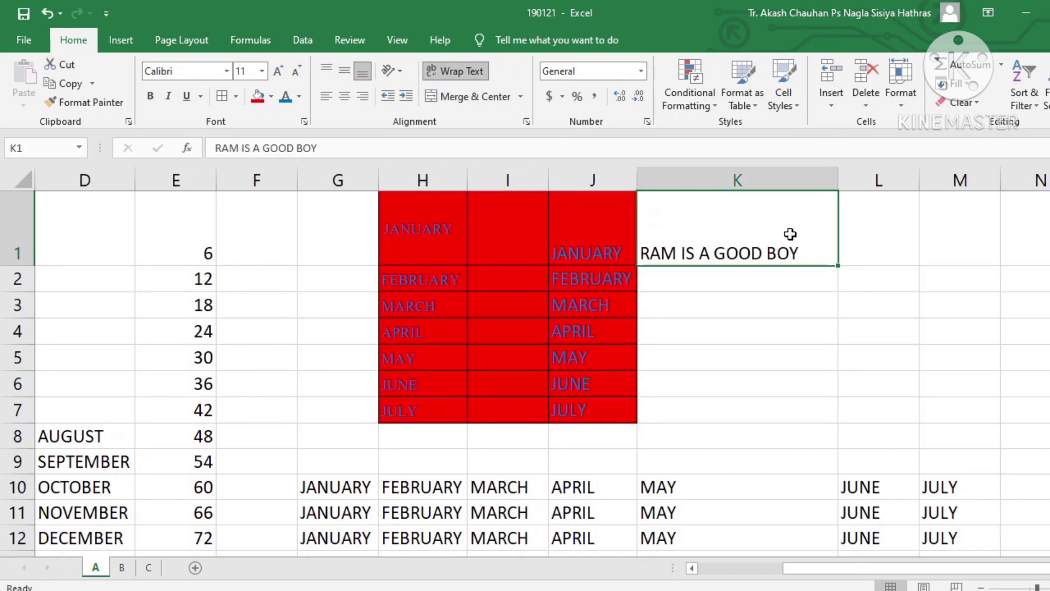
key("F2")
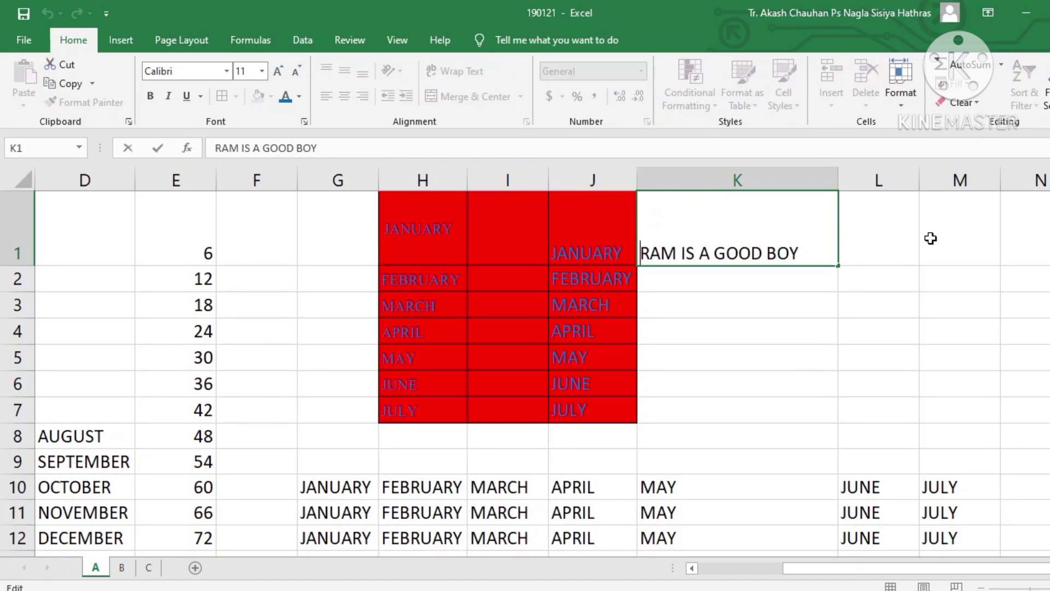
Merge and centre the range K1:N1, then unmerge it again.
left_click(963, 243)
left_click_drag(1027, 244, 762, 248)
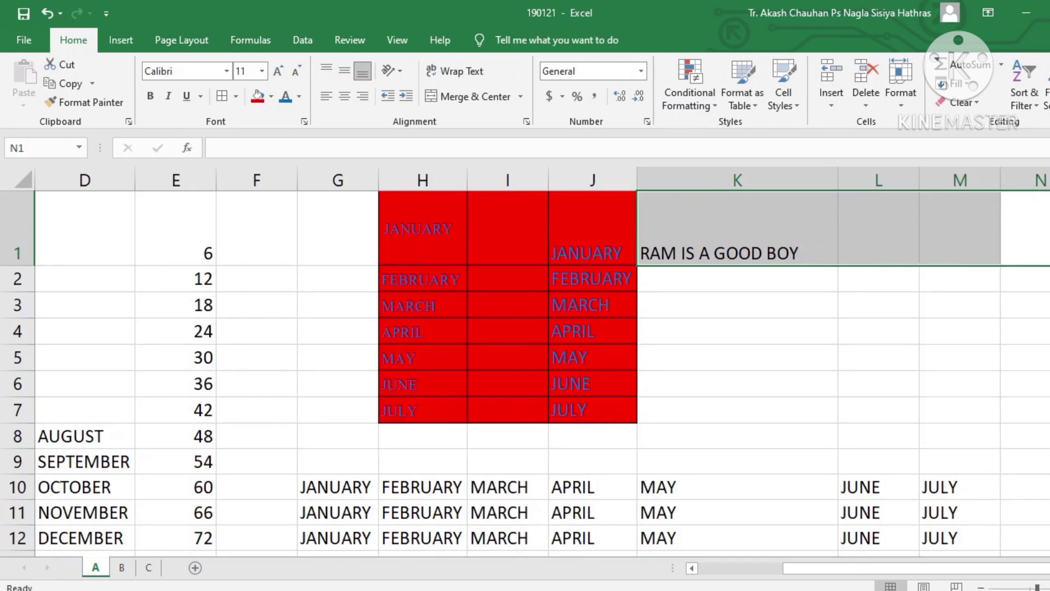
left_click(468, 100)
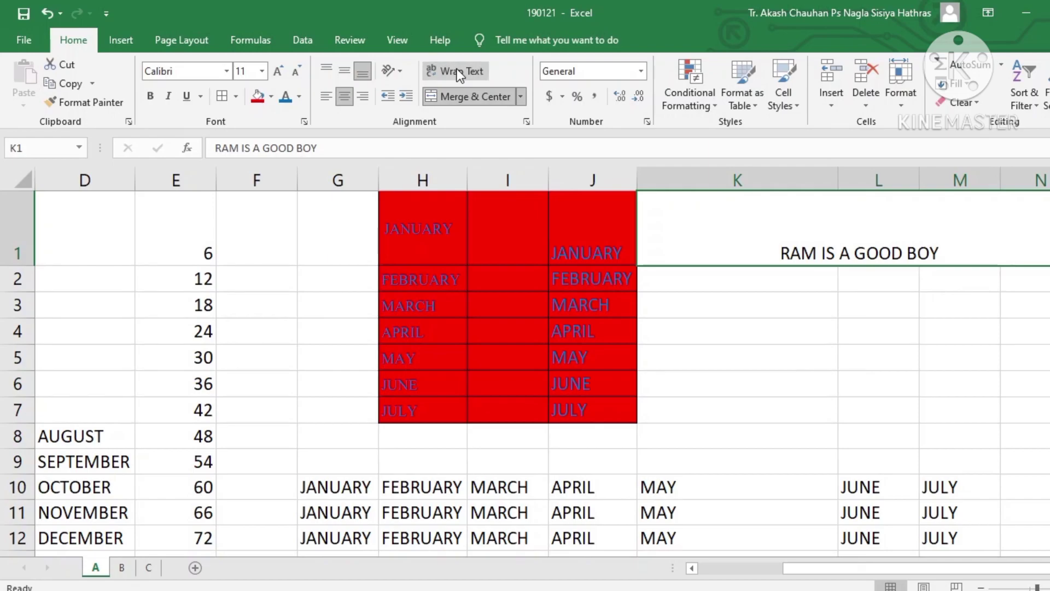
left_click(462, 100)
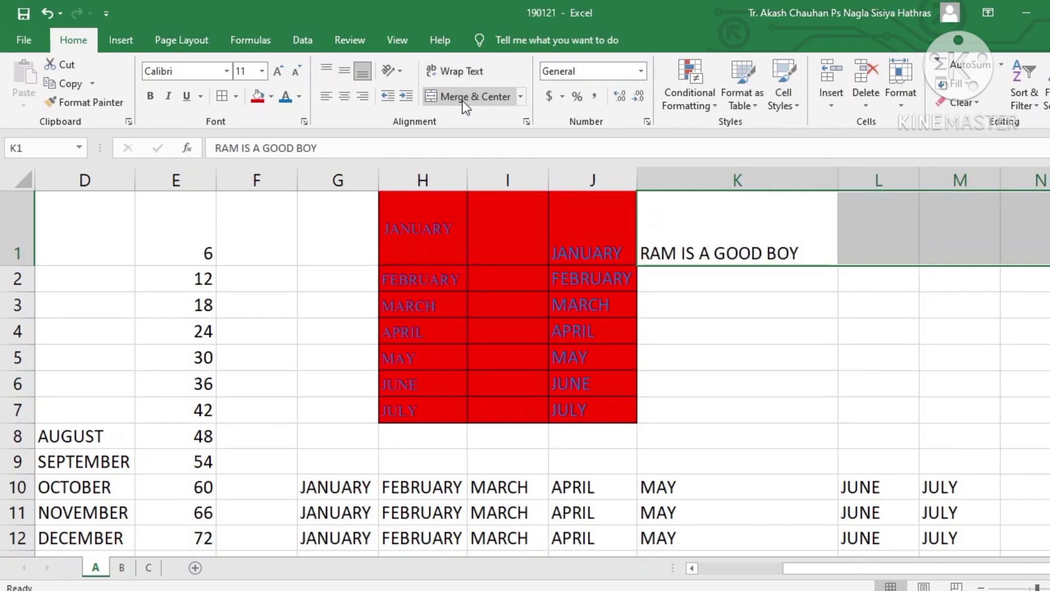